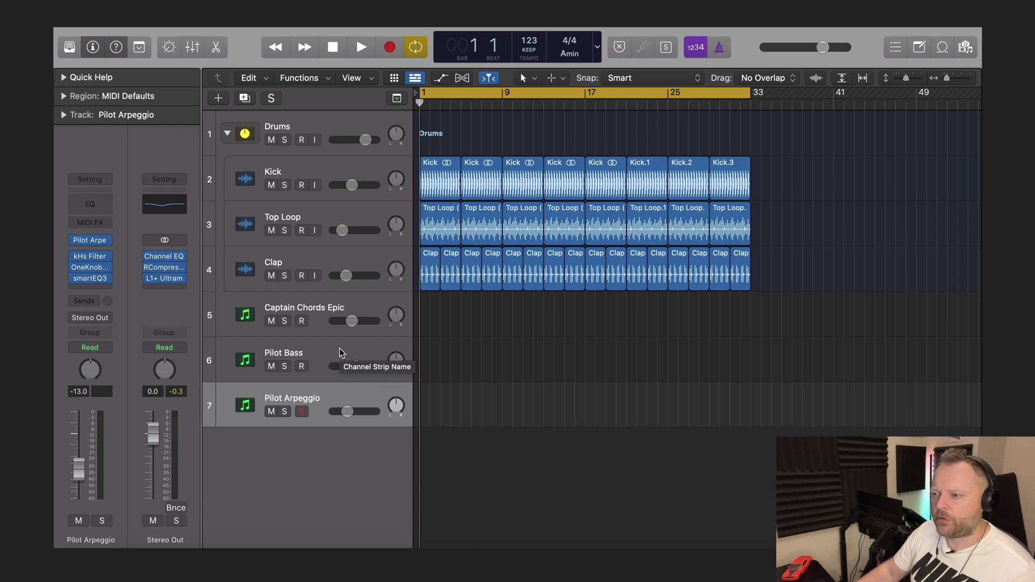
# Check the project's general settings for the option to load only plug-ins needed for project playback, and close the settings
pyautogui.click(148, 24)
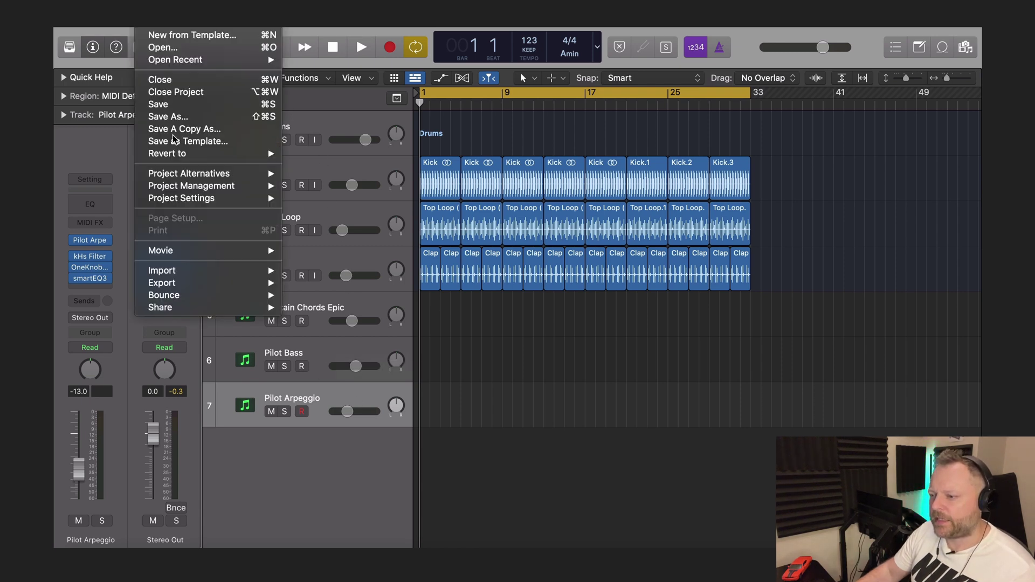
pyautogui.moveTo(190, 198)
pyautogui.click(316, 199)
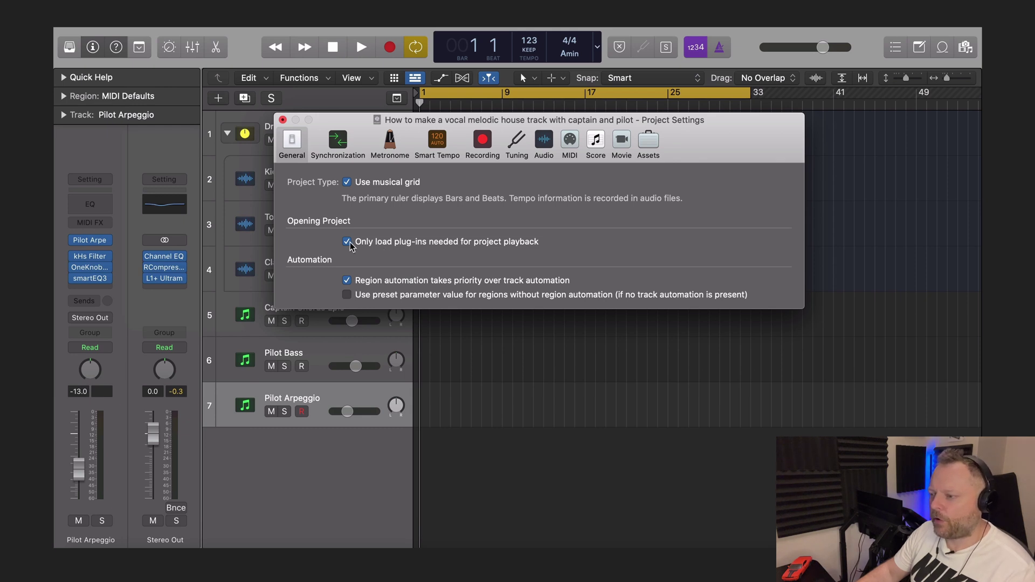
pyautogui.click(283, 119)
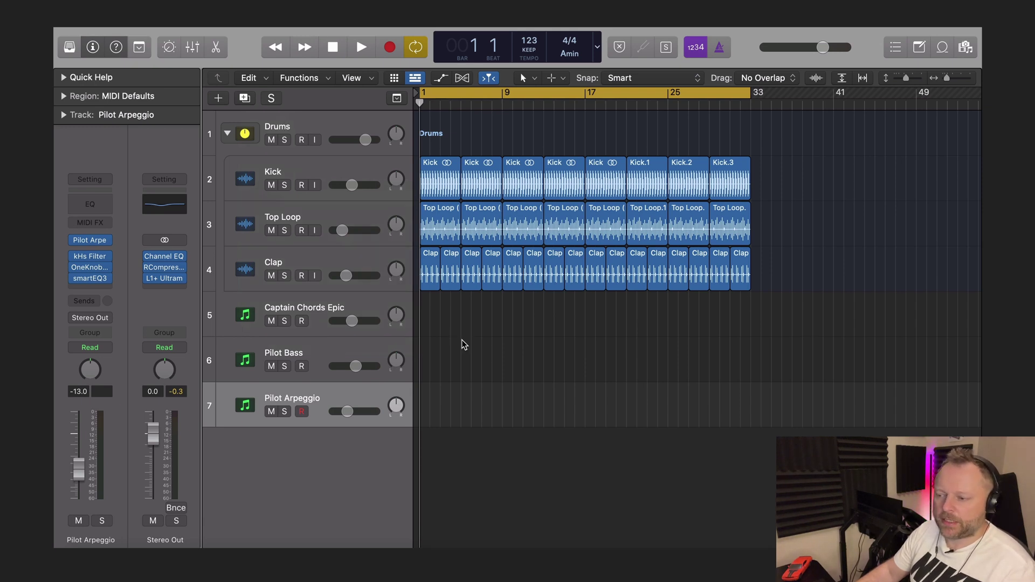
# Play back the existing arrangement to hear the drums, chords, bass and arpeggio together
pyautogui.press('space')
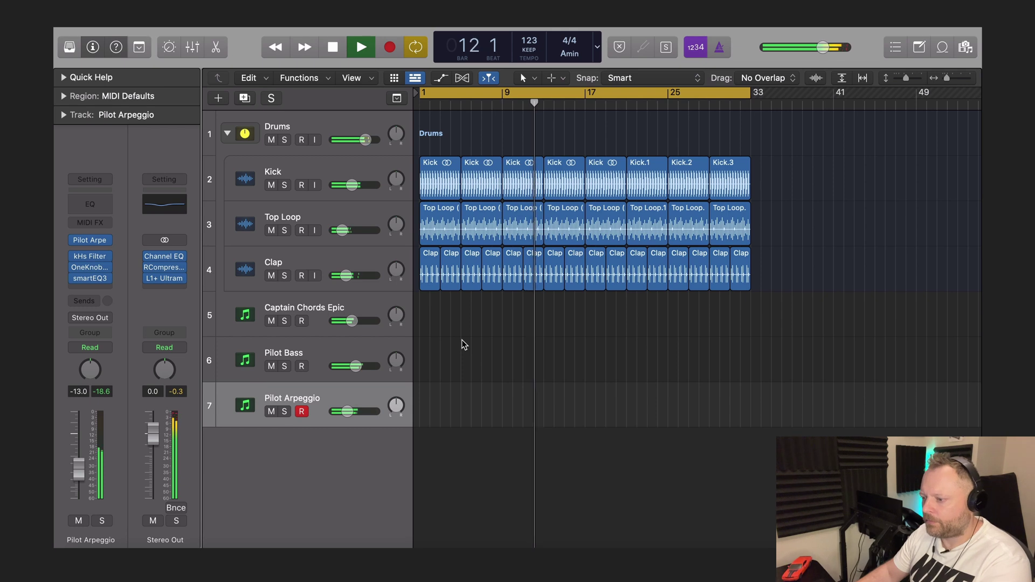
pyautogui.press('space')
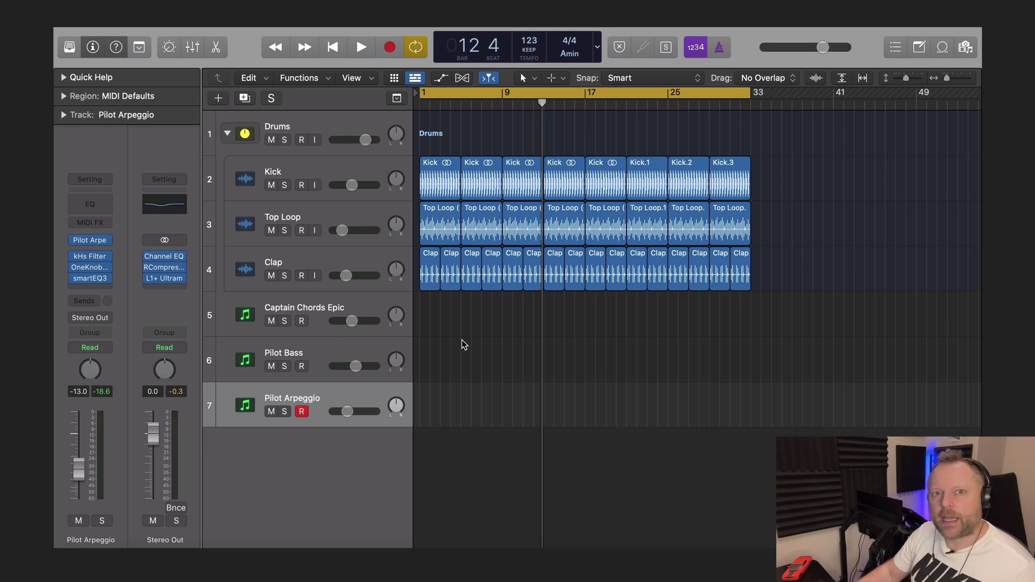
# Create one software instrument track with Mixed In Key's Pilot Melody and move the plug-in window fully into view
pyautogui.click(216, 98)
pyautogui.click(355, 141)
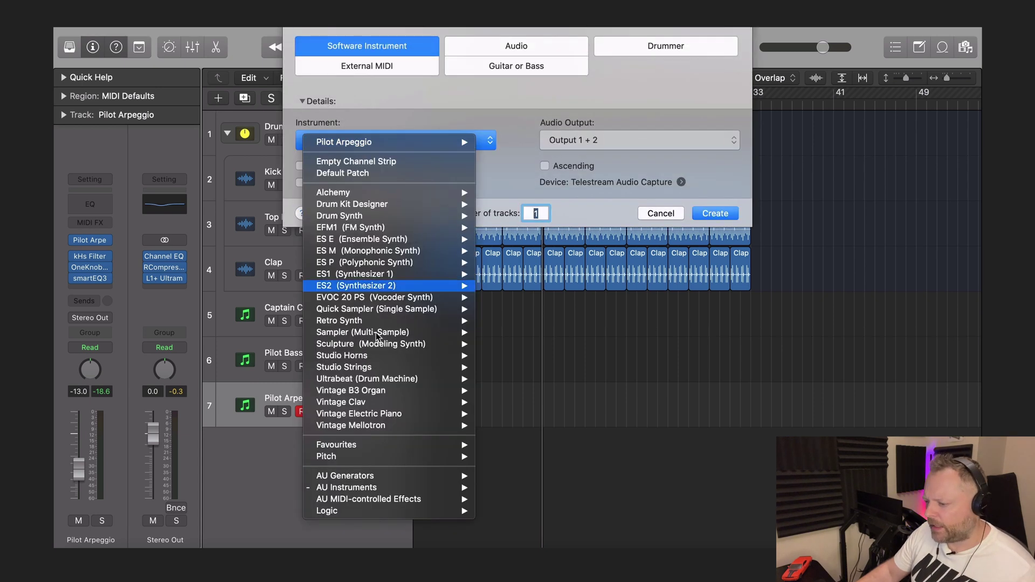
pyautogui.moveTo(393, 489)
pyautogui.moveTo(518, 481)
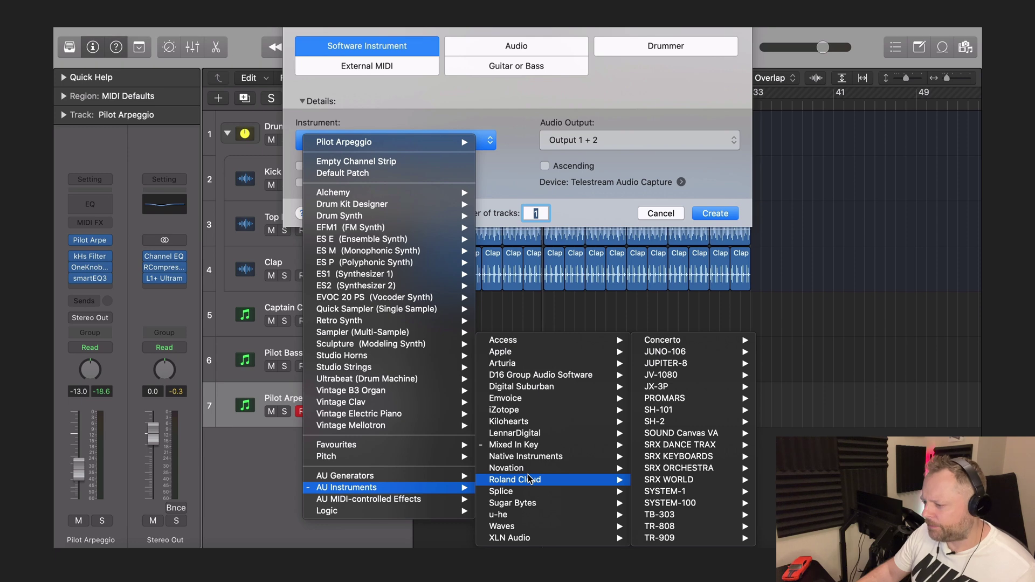
pyautogui.moveTo(561, 445)
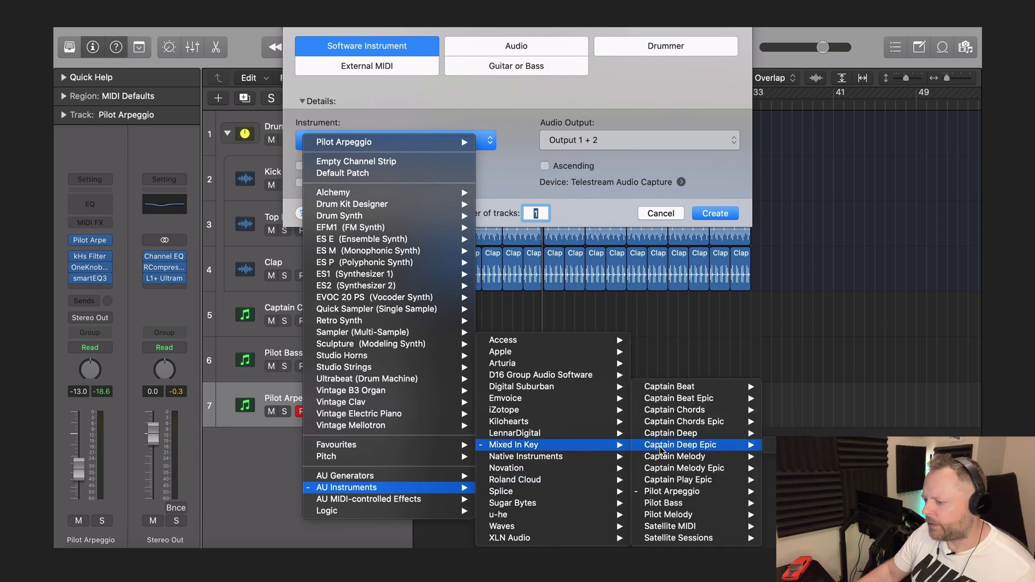
pyautogui.click(668, 514)
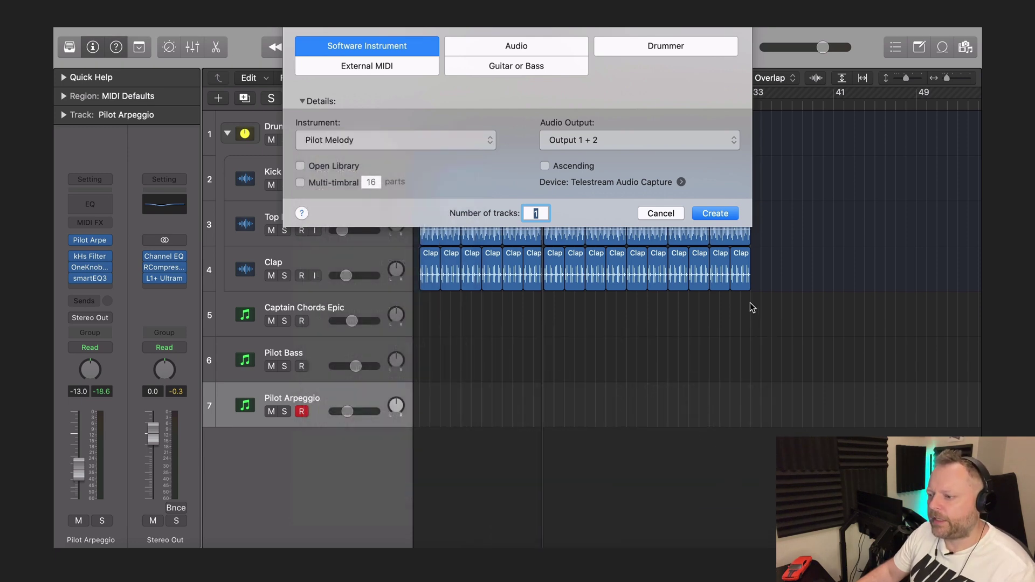
pyautogui.click(714, 214)
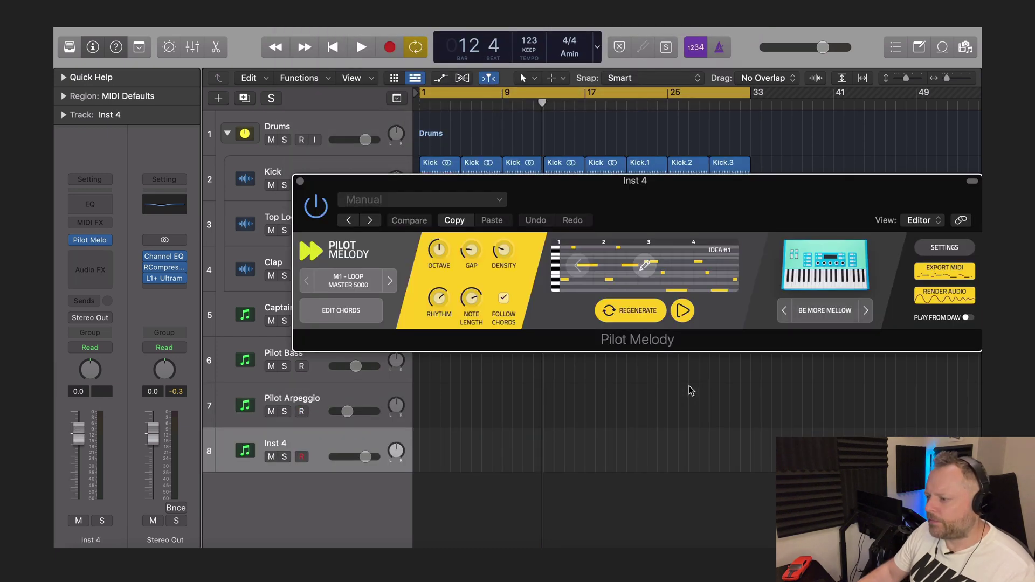
pyautogui.moveTo(667, 196); pyautogui.dragTo(569, 190)
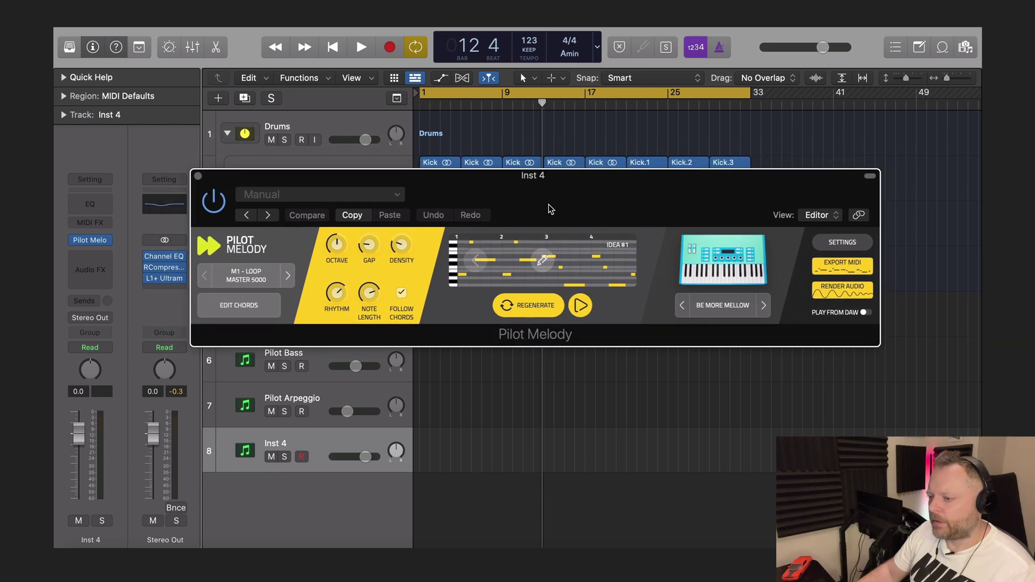
# Toggle Follow Chords off and on again in Pilot Melody, and load the Stay Here sound
pyautogui.click(405, 293)
pyautogui.click(405, 292)
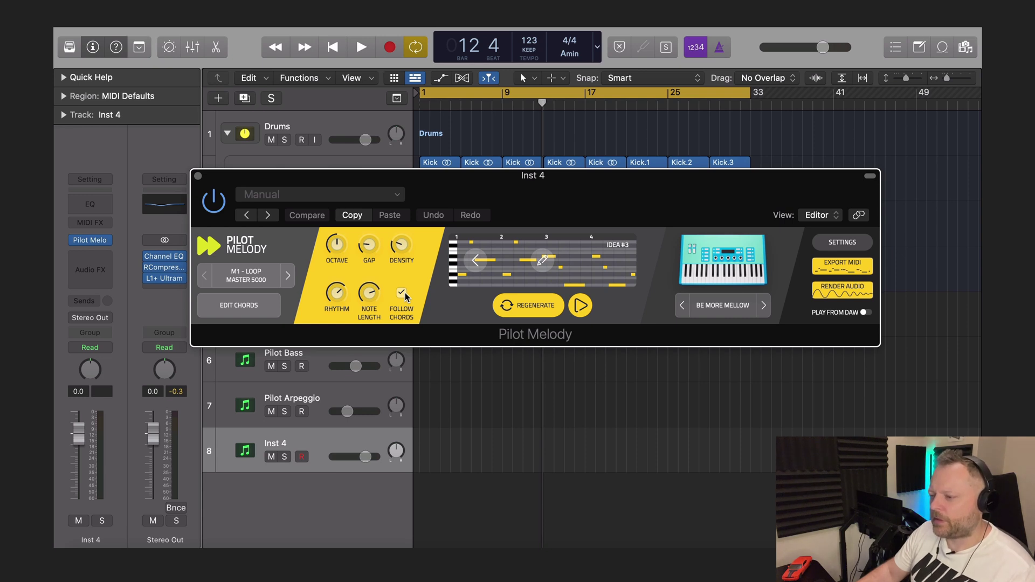
pyautogui.click(710, 270)
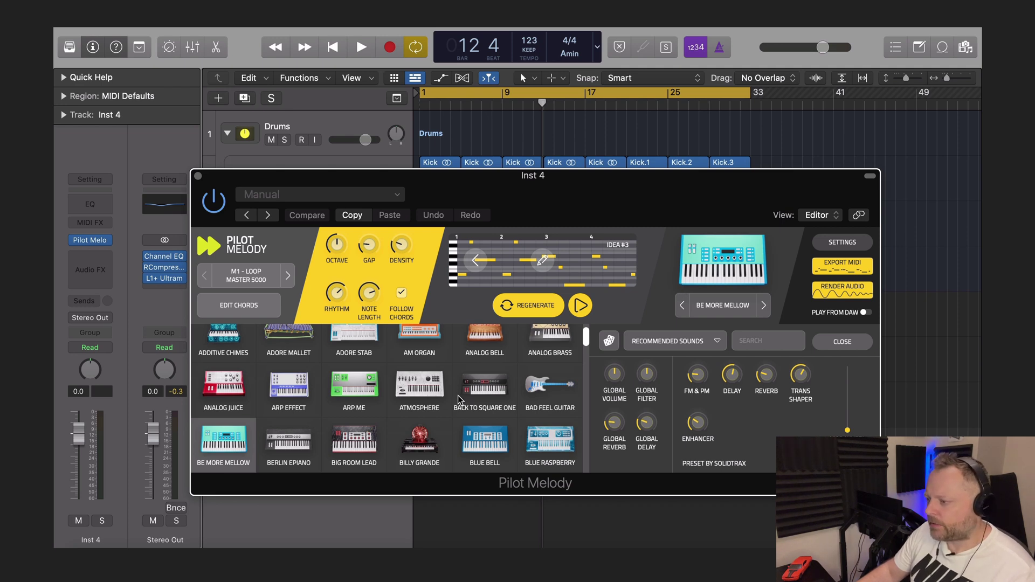
pyautogui.scroll(-10, 459, 400)
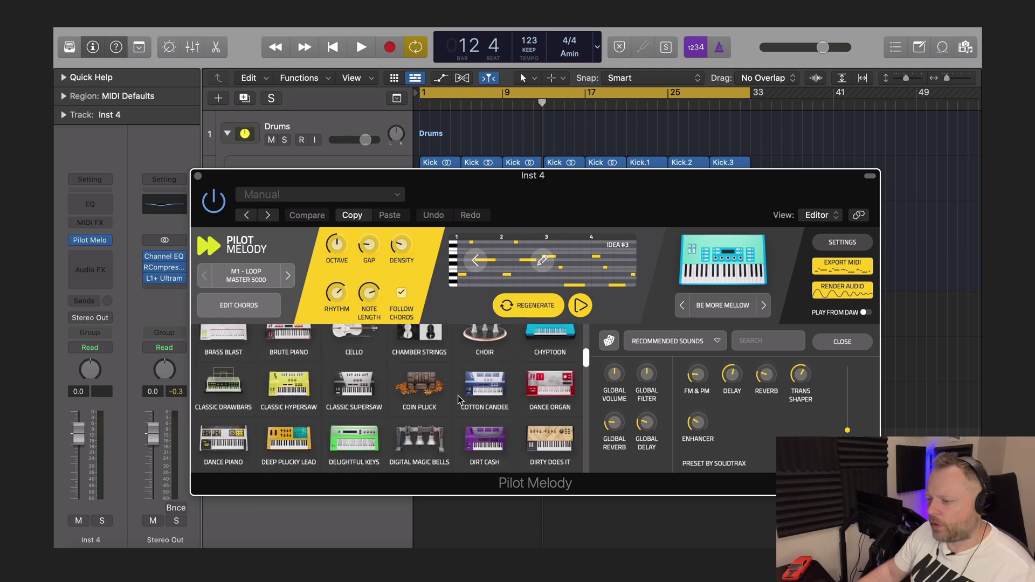
pyautogui.scroll(-12, 459, 400)
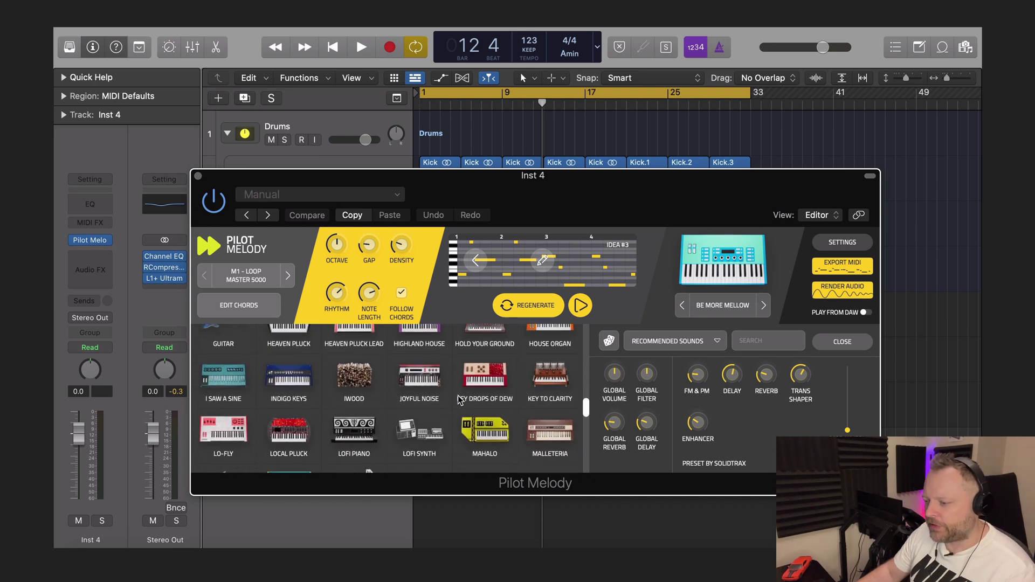
pyautogui.scroll(-3, 459, 399)
pyautogui.click(491, 396)
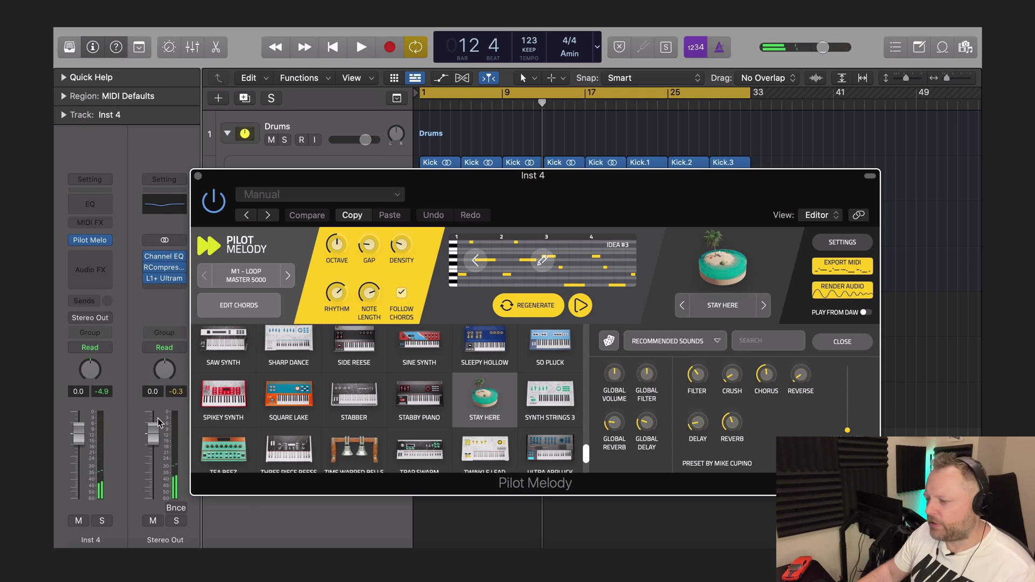
# Lower the new instrument track's volume to -5.0 dB and rename its channel strip Pilot Melody
pyautogui.moveTo(80, 438); pyautogui.dragTo(79, 470)
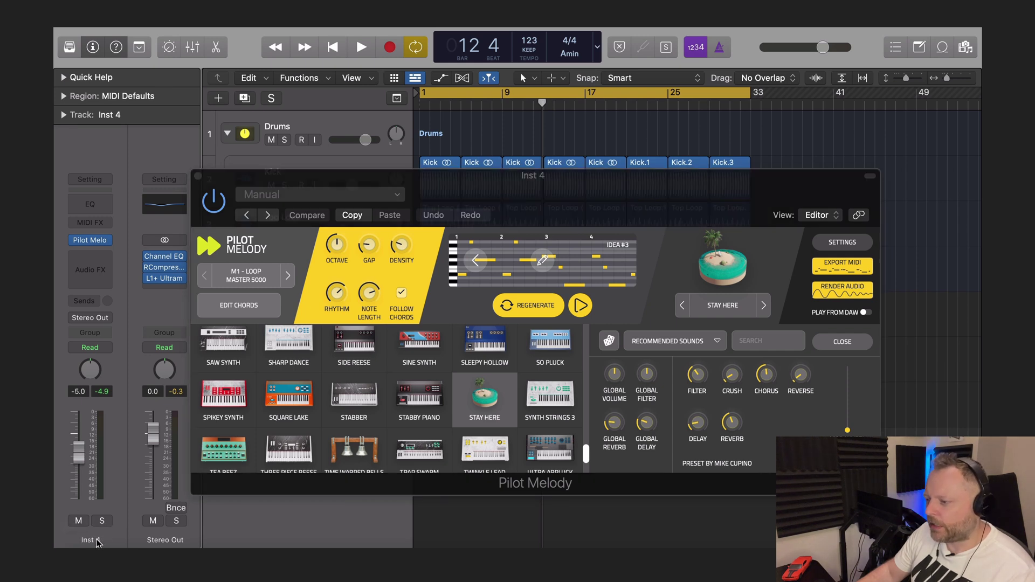
pyautogui.doubleClick(92, 539)
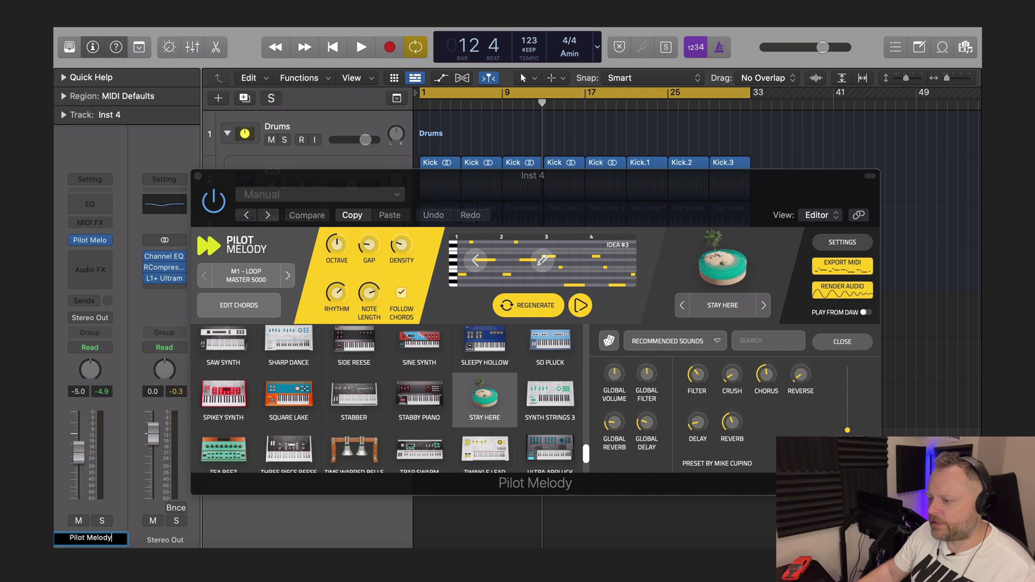
pyautogui.press('Return')
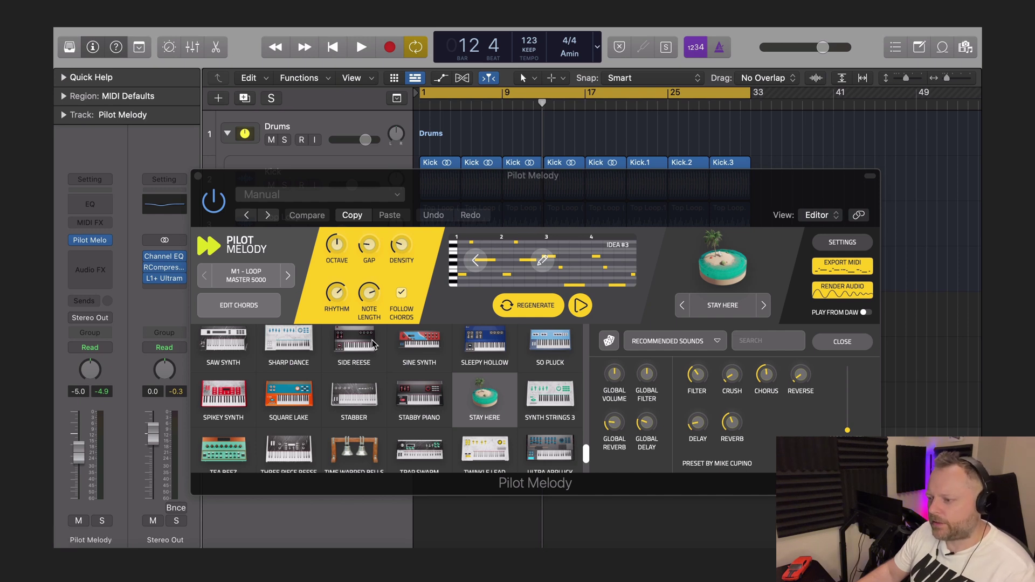
# During playback, set the Pilot Melody track's volume to -9.0 dB and increase the Stay Here sound's reverb
pyautogui.press('space')
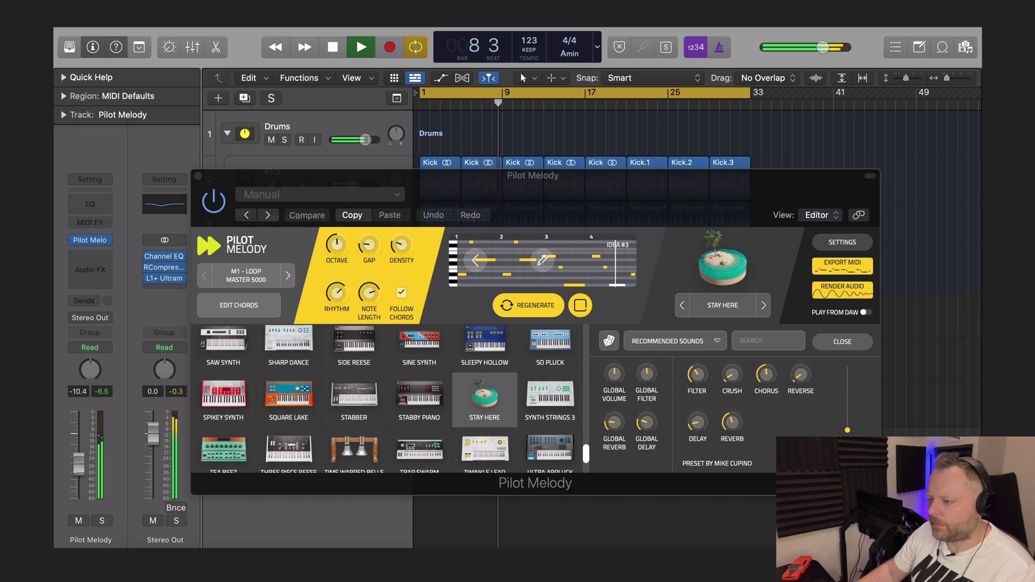
pyautogui.moveTo(77, 477); pyautogui.dragTo(77, 473)
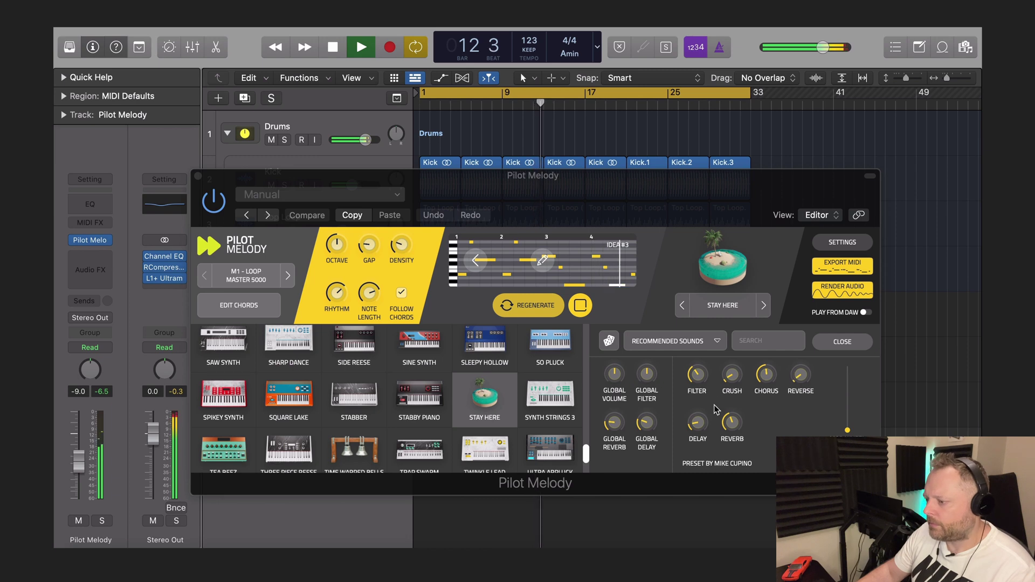
pyautogui.click(733, 416)
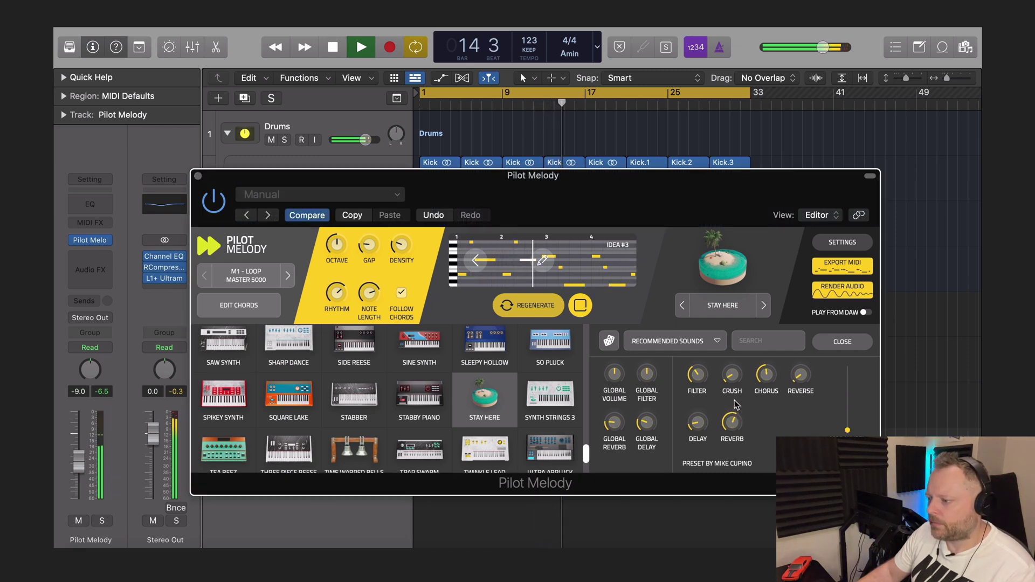
pyautogui.press('space')
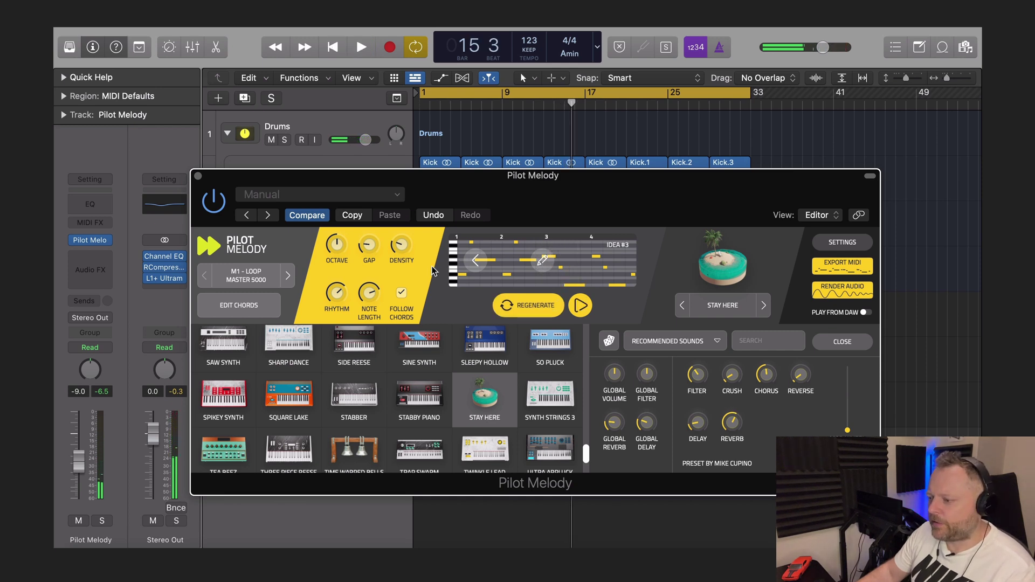
# Switch Pilot Melody's style to M2 Star Dust and audition it with the arrangement
pyautogui.click(239, 276)
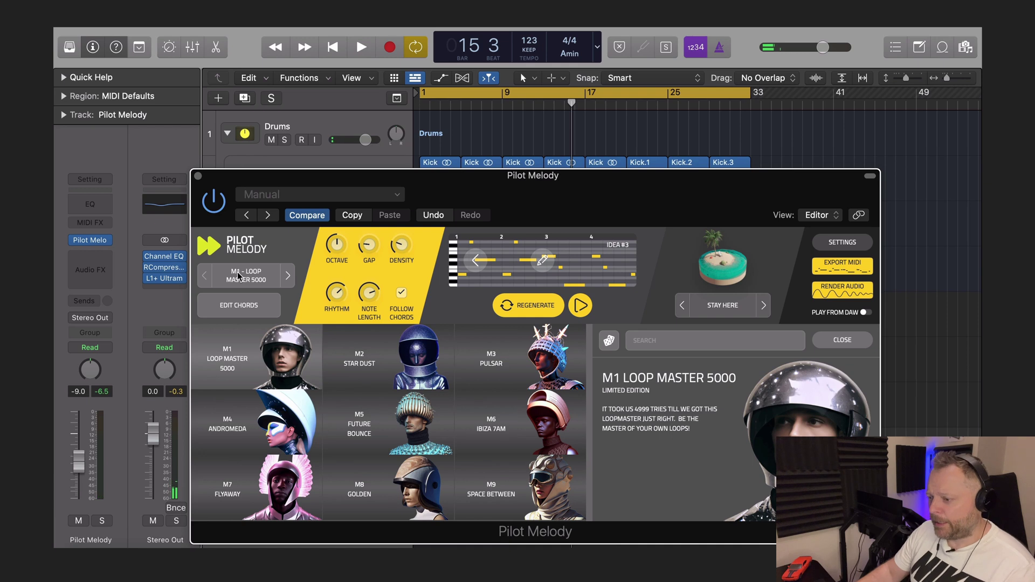
pyautogui.click(397, 364)
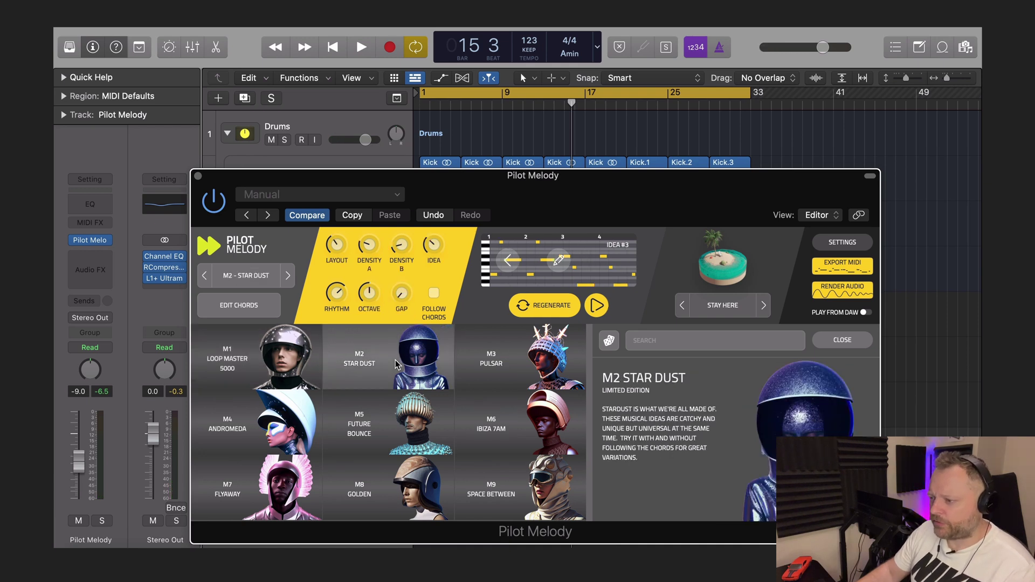
pyautogui.press('space')
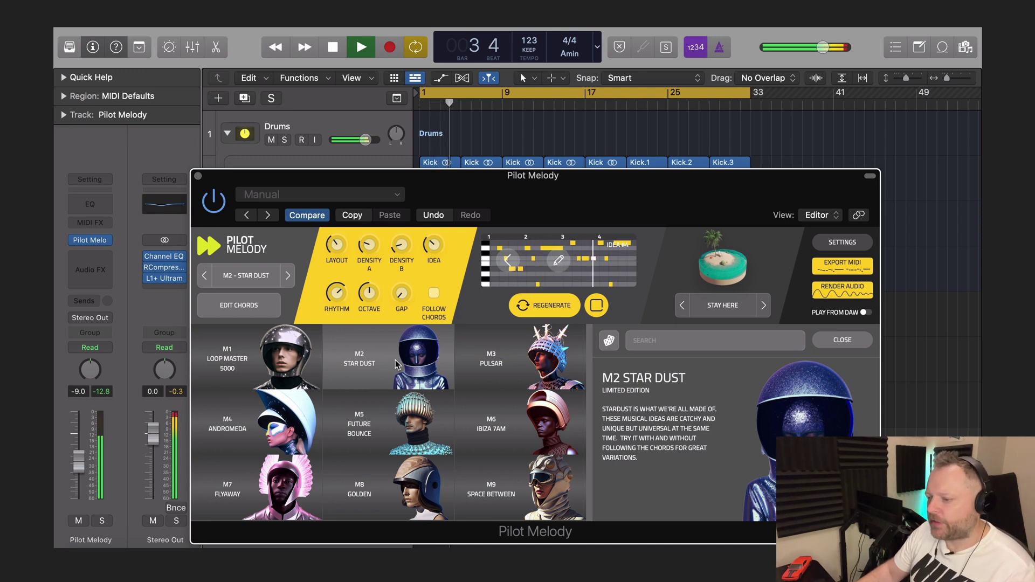
pyautogui.press('space')
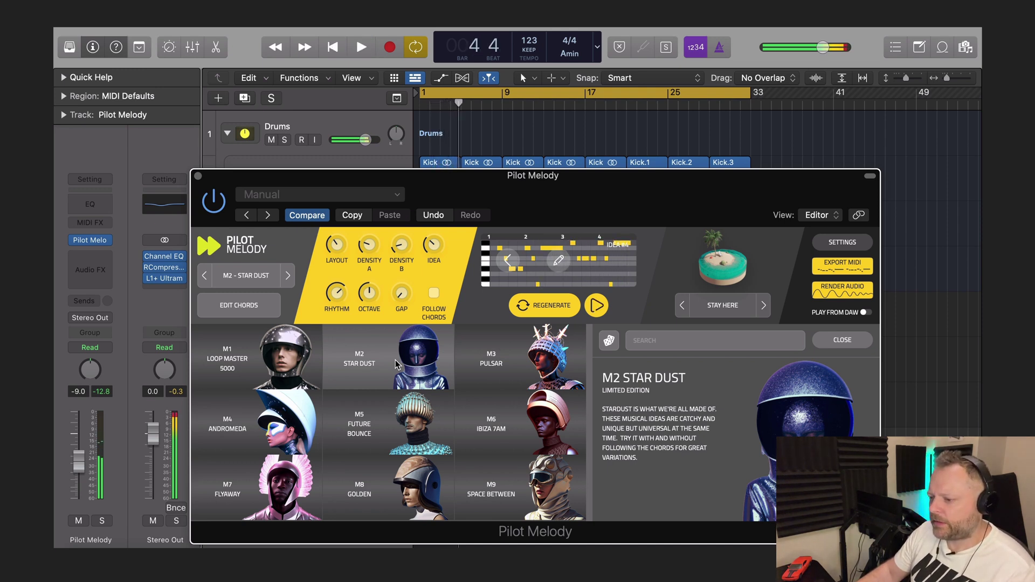
# Switch the melody style to M3 Pulsar and audition it with the arrangement
pyautogui.click(501, 363)
pyautogui.press('space')
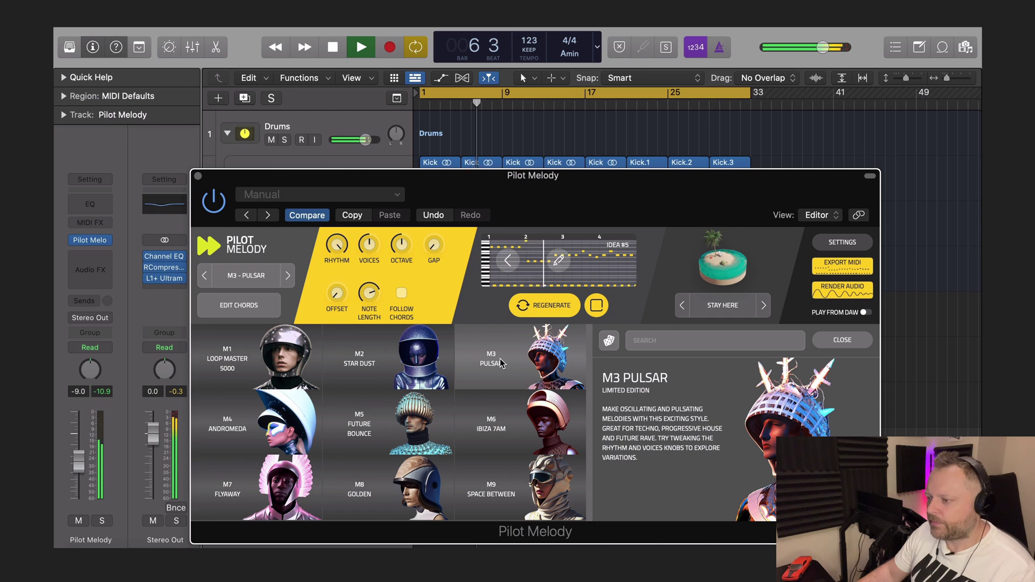
pyautogui.press('space')
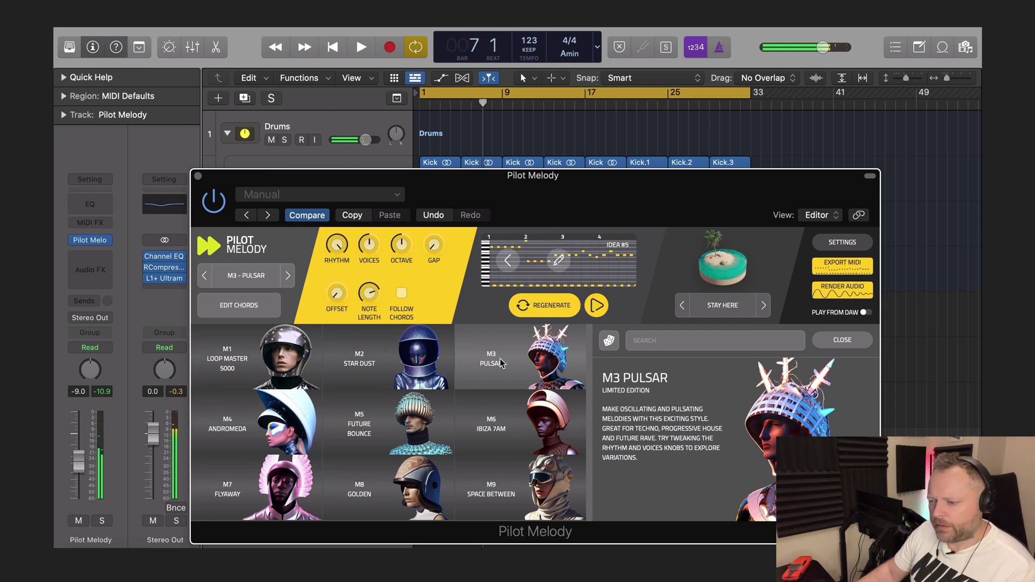
# Switch the melody style to M4 Andromeda and audition it with the arrangement
pyautogui.click(258, 431)
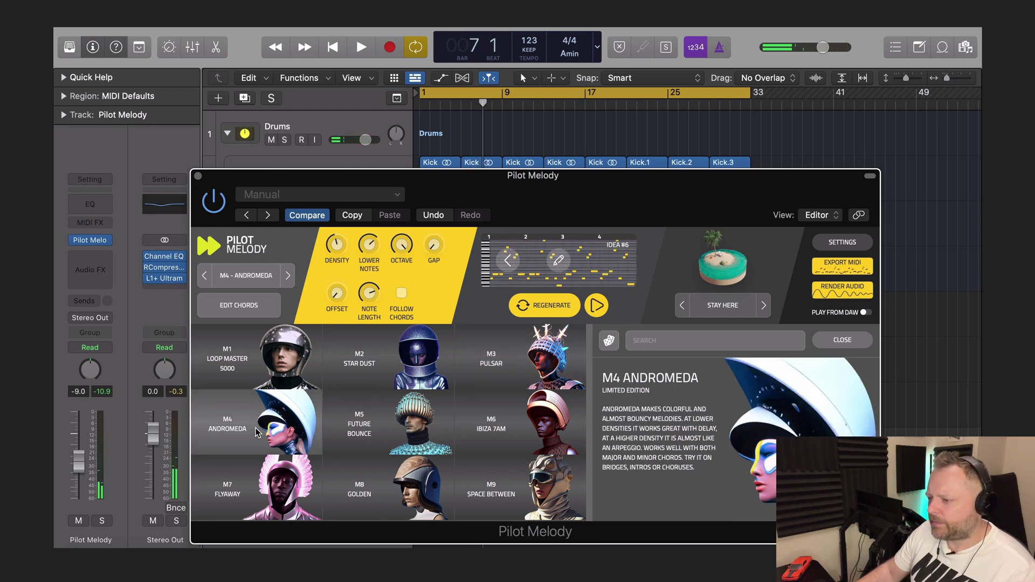
pyautogui.press('space')
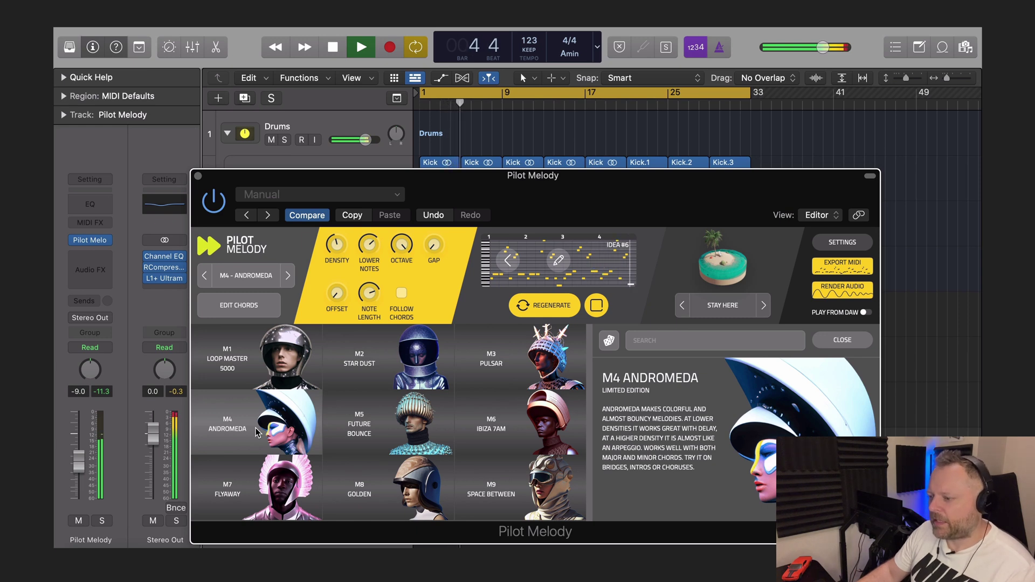
pyautogui.press('space')
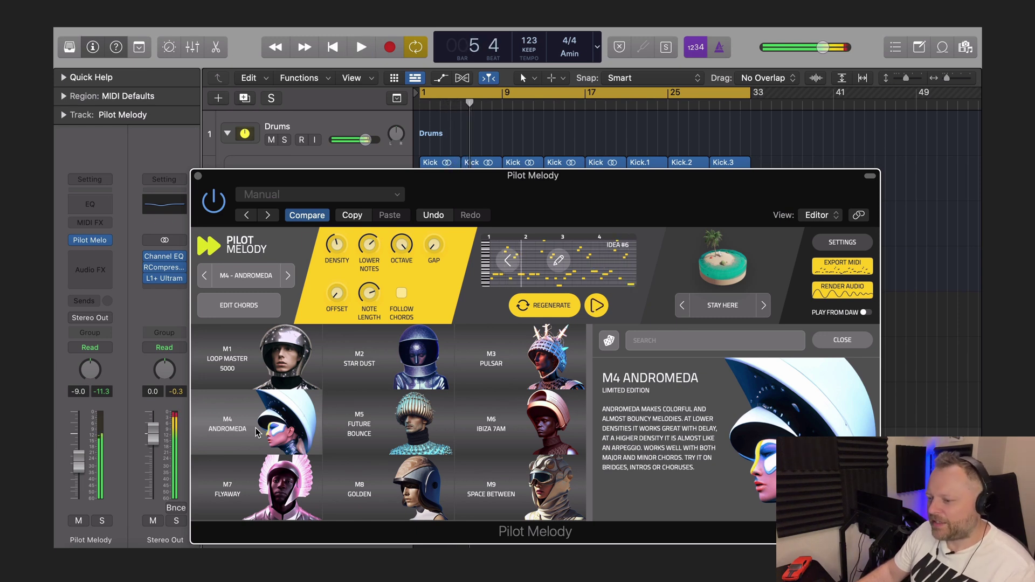
# Switch the melody style to M5 Future Bounce and audition it with the arrangement
pyautogui.click(372, 431)
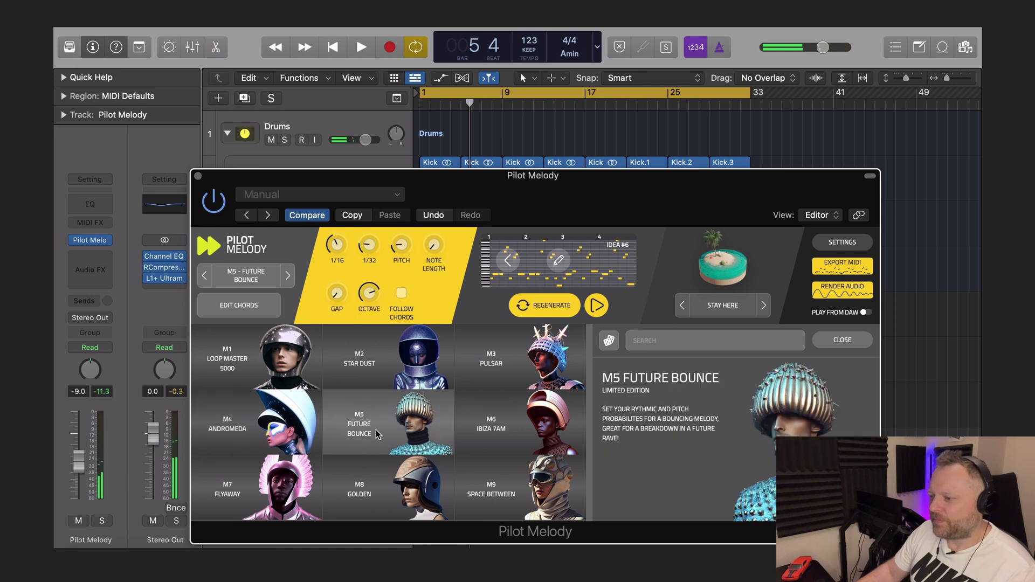
pyautogui.press('space')
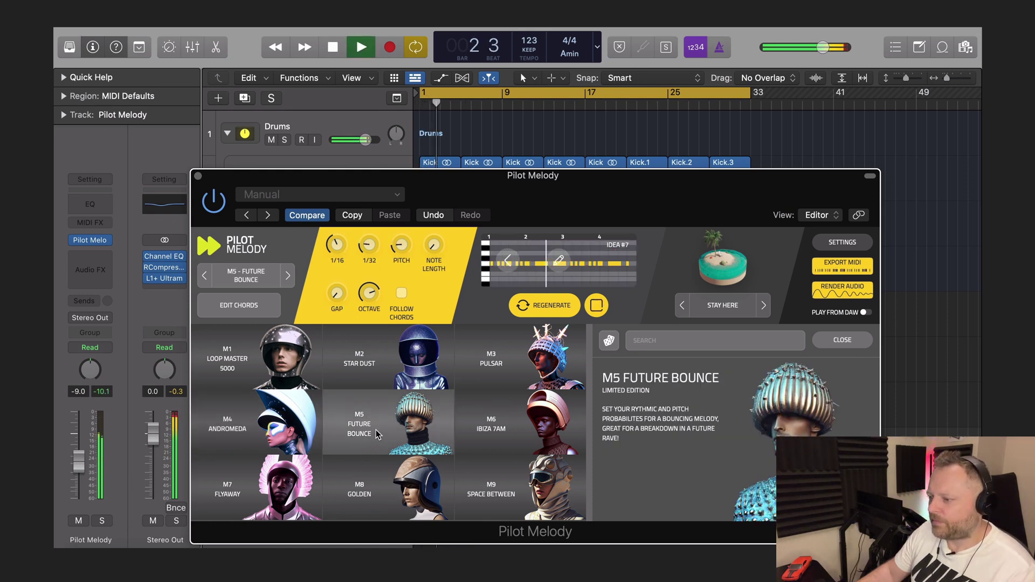
pyautogui.press('space')
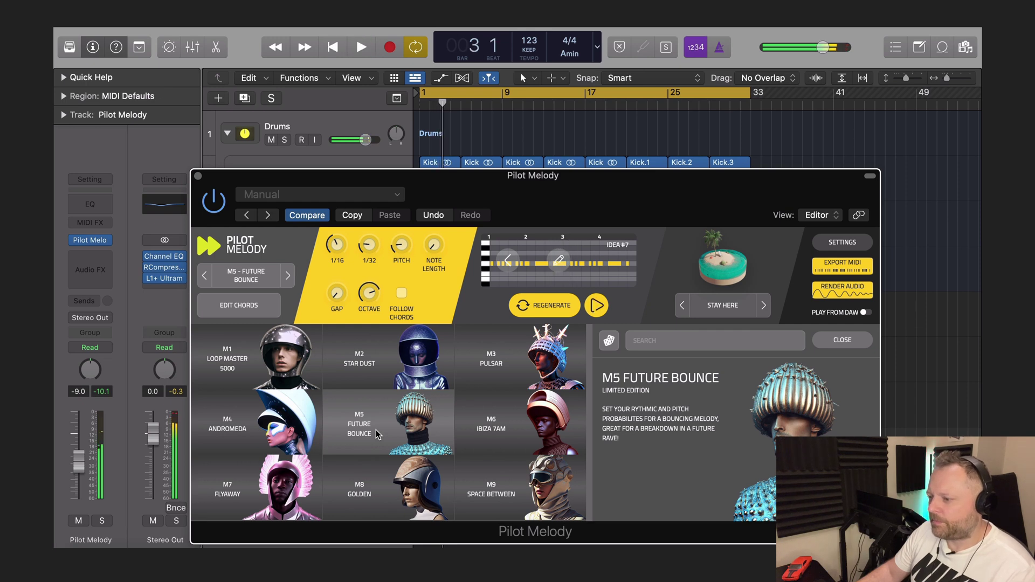
# Switch Pilot Melody's style to M6 Ibiza 7AM and audition it with the arrangement
pyautogui.click(515, 426)
pyautogui.press('space')
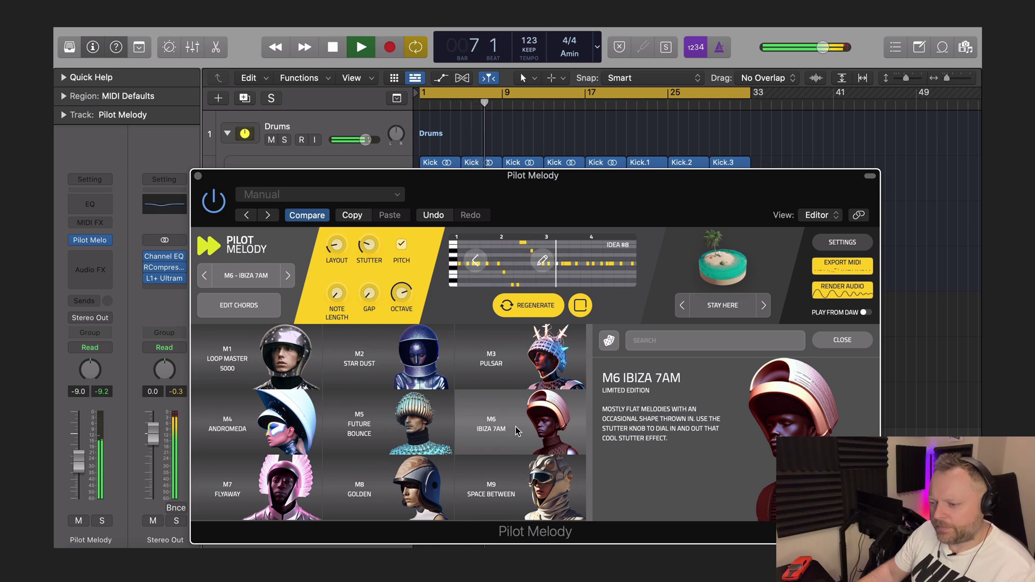
pyautogui.press('space')
# Switch the melody style to M7 Flyaway, audition it with the arrangement, and move the plug-in window higher
pyautogui.click(279, 483)
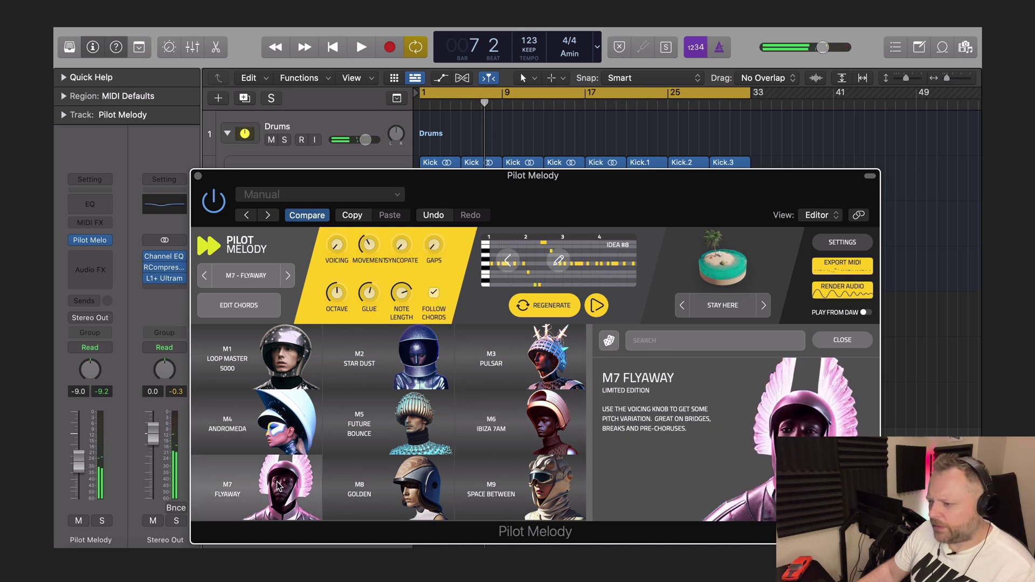
pyautogui.press('space')
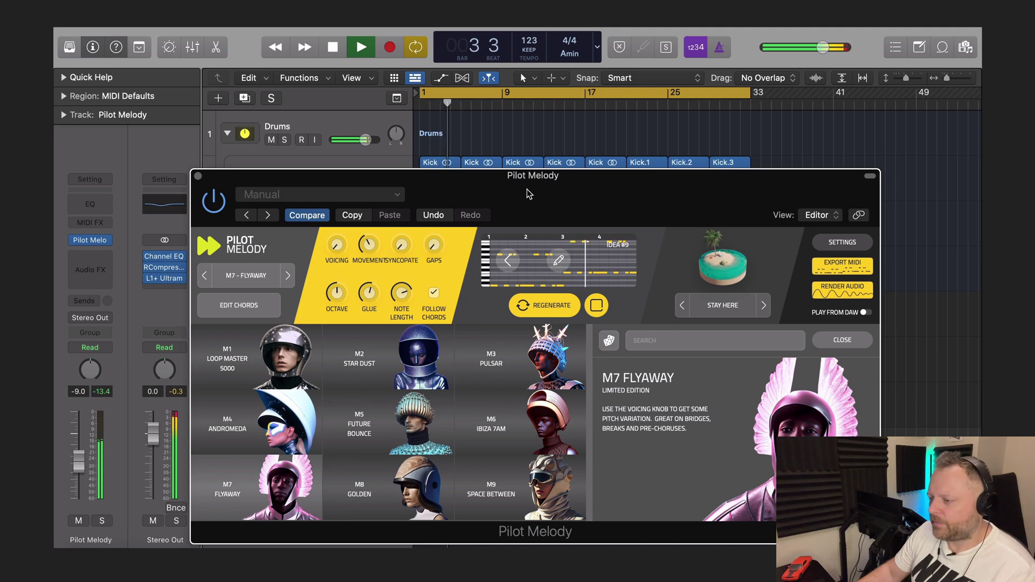
pyautogui.moveTo(526, 200); pyautogui.dragTo(506, 142)
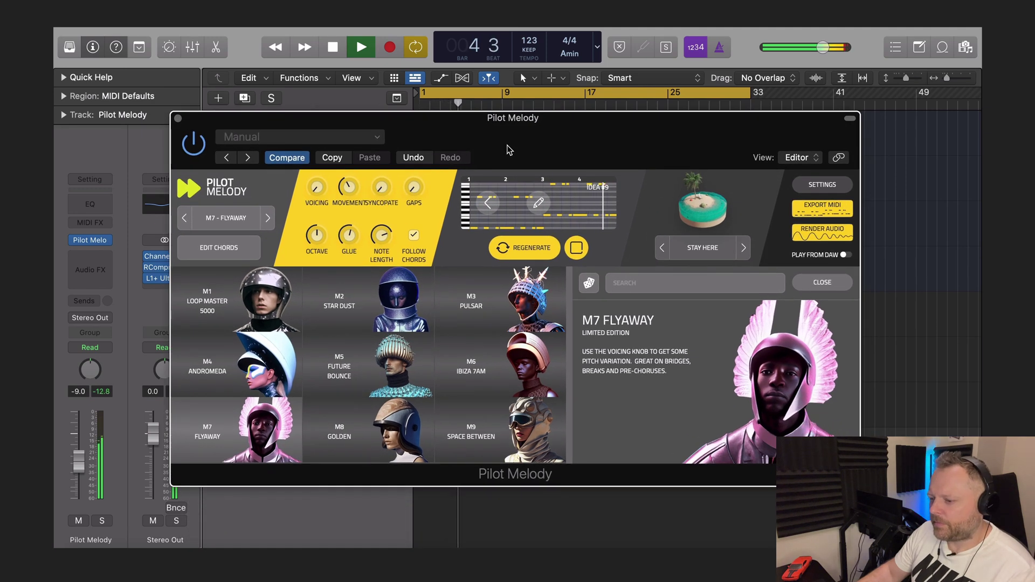
# Try the M8 Golden and M9 Space Between melody styles against the arrangement
pyautogui.click(351, 431)
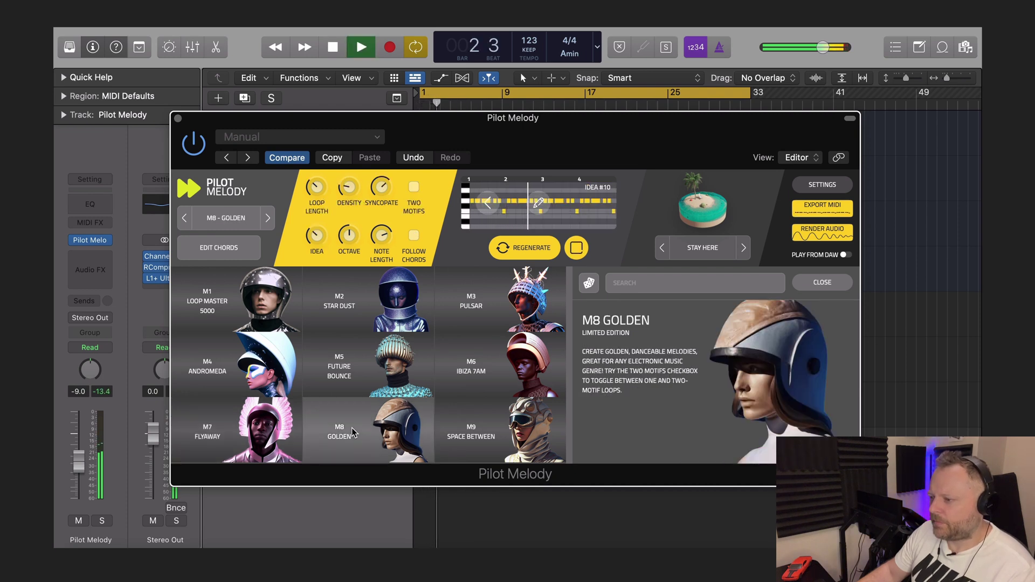
pyautogui.press('space')
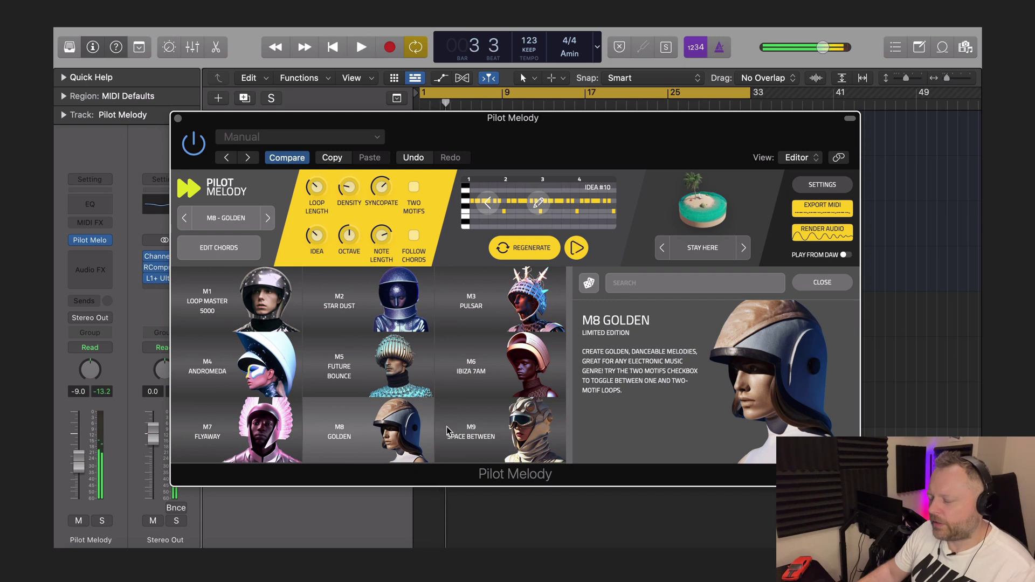
pyautogui.click(471, 430)
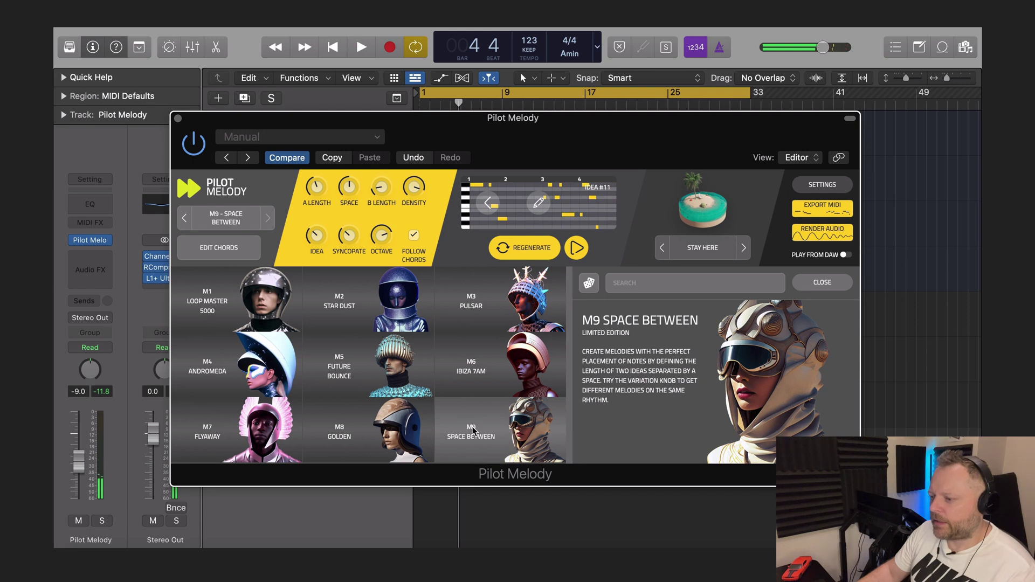
# Step back through the generated melody ideas to the M3 Pulsar melody, Idea #5
pyautogui.click(496, 318)
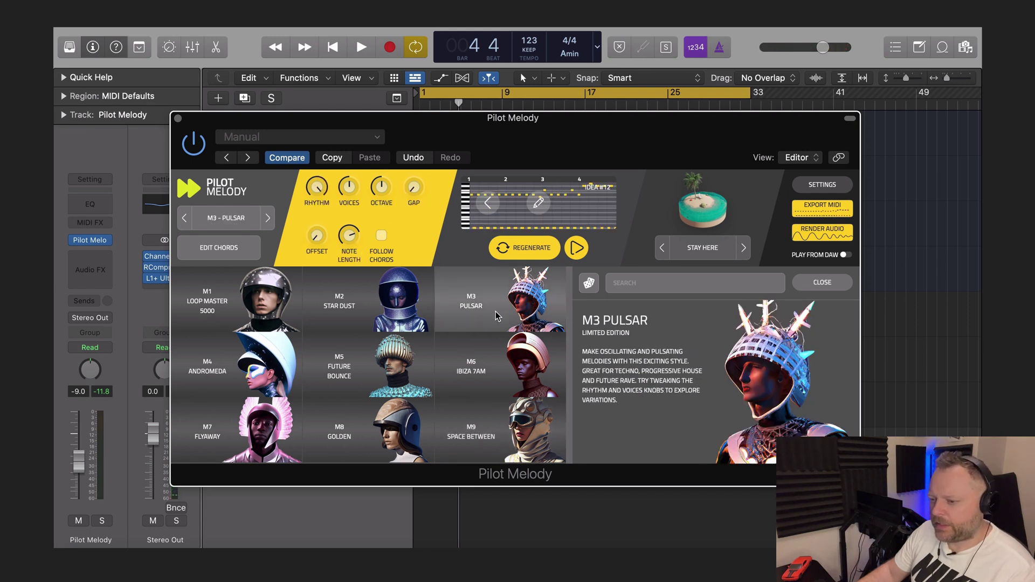
pyautogui.click(489, 205)
pyautogui.click(489, 205)
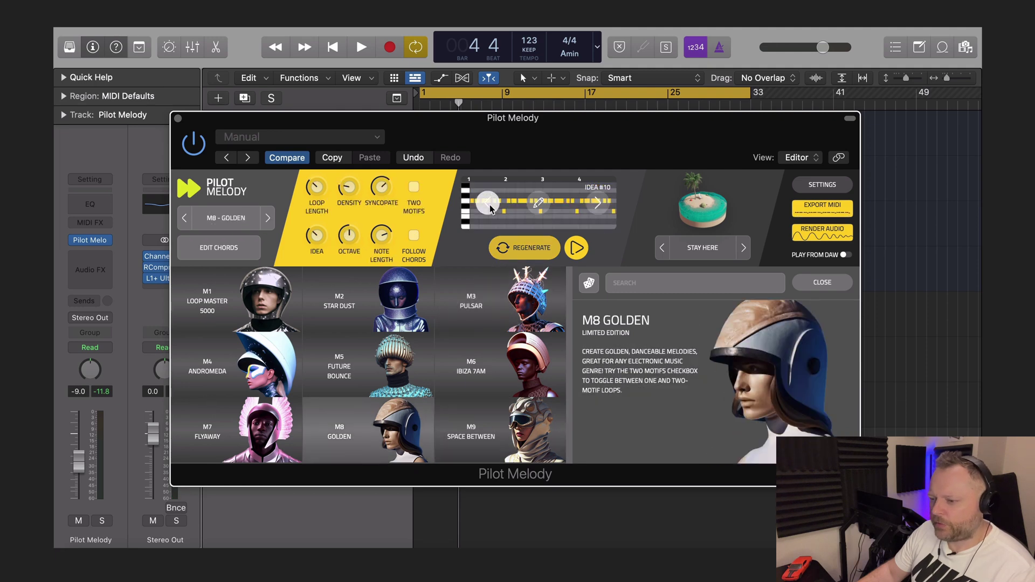
pyautogui.click(489, 205)
pyautogui.click(489, 205)
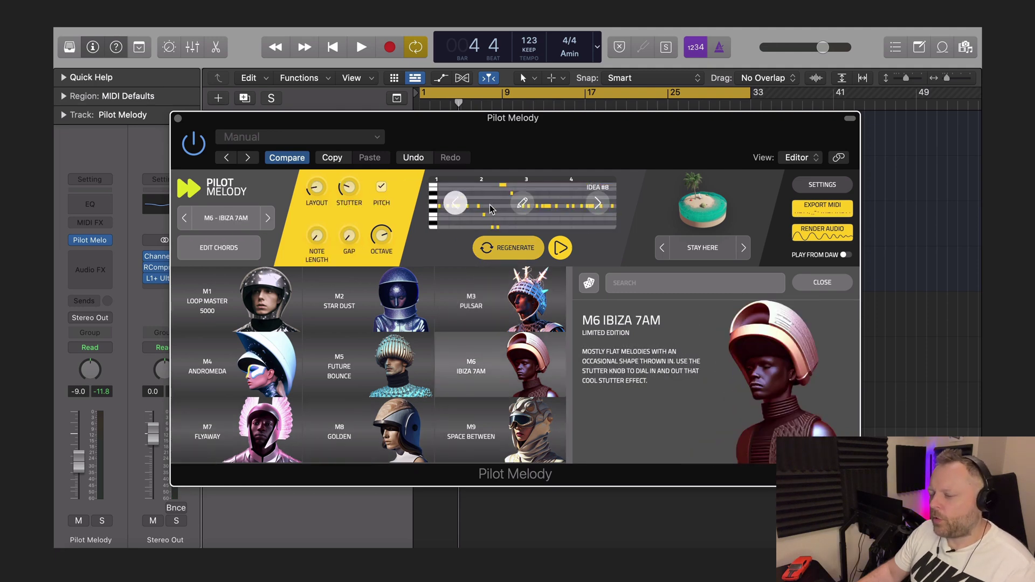
pyautogui.click(490, 205)
pyautogui.click(489, 205)
pyautogui.click(490, 208)
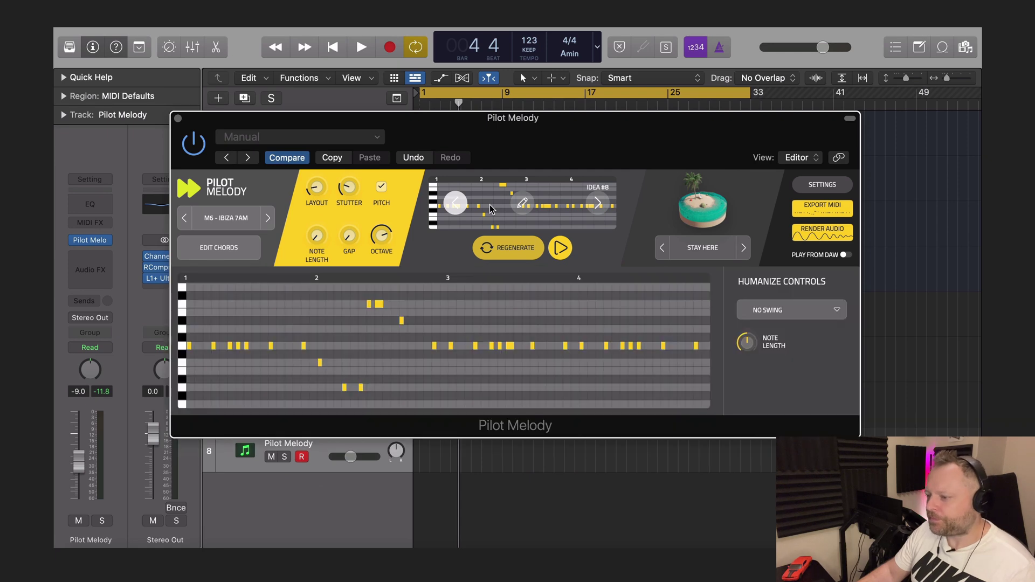
pyautogui.click(455, 208)
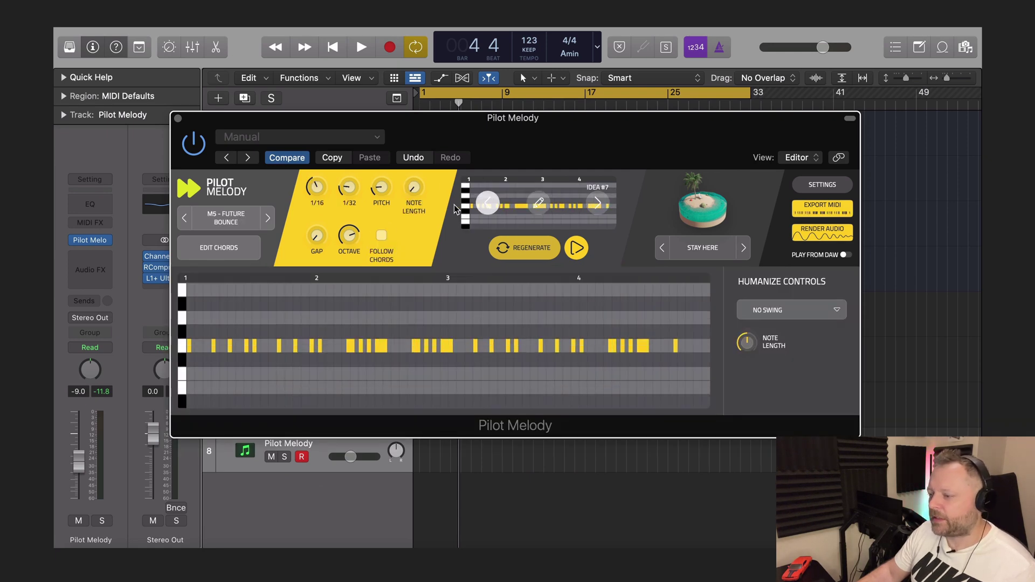
pyautogui.click(532, 206)
pyautogui.click(226, 220)
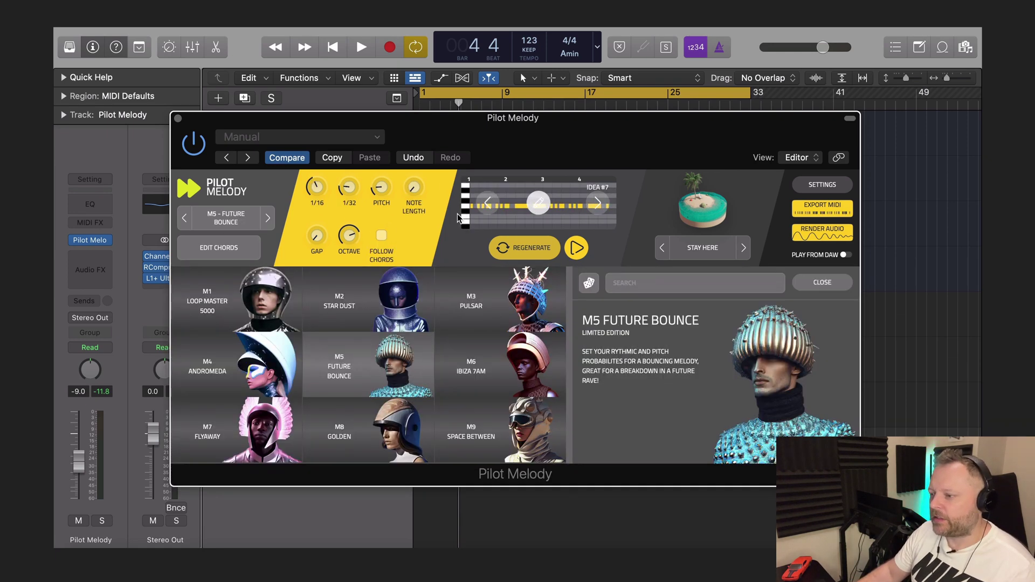
pyautogui.click(487, 204)
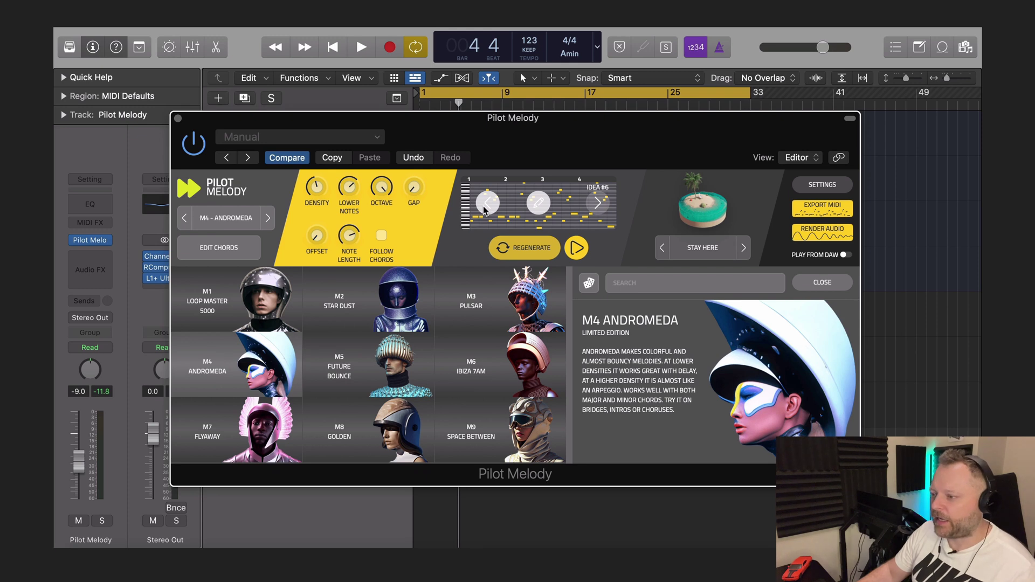
pyautogui.click(483, 206)
# Audition the Pulsar Idea #5 with the arrangement and export it as MIDI to the start of the Pilot Melody track
pyautogui.press('space')
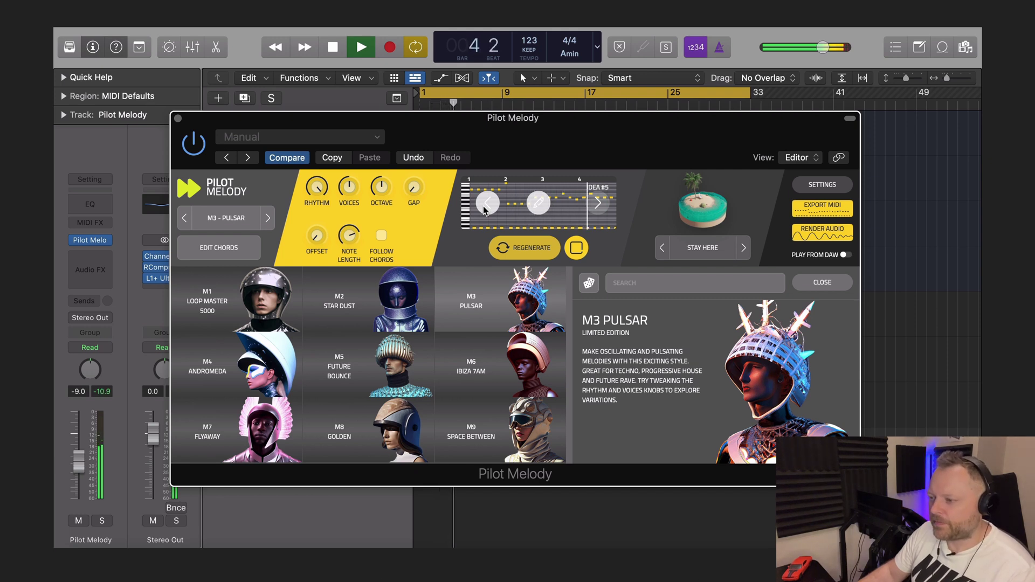
pyautogui.press('space')
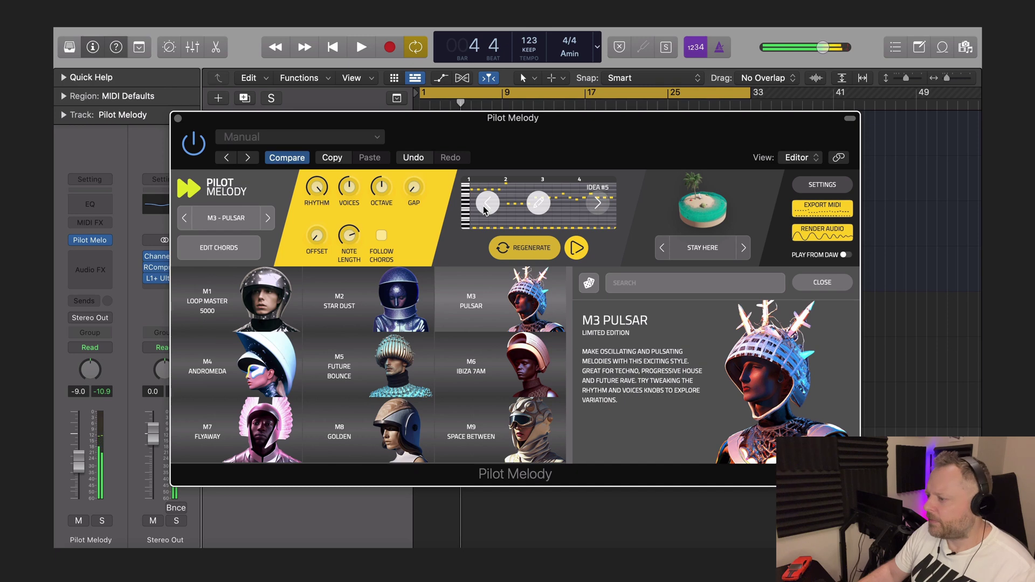
pyautogui.moveTo(817, 214); pyautogui.dragTo(415, 451)
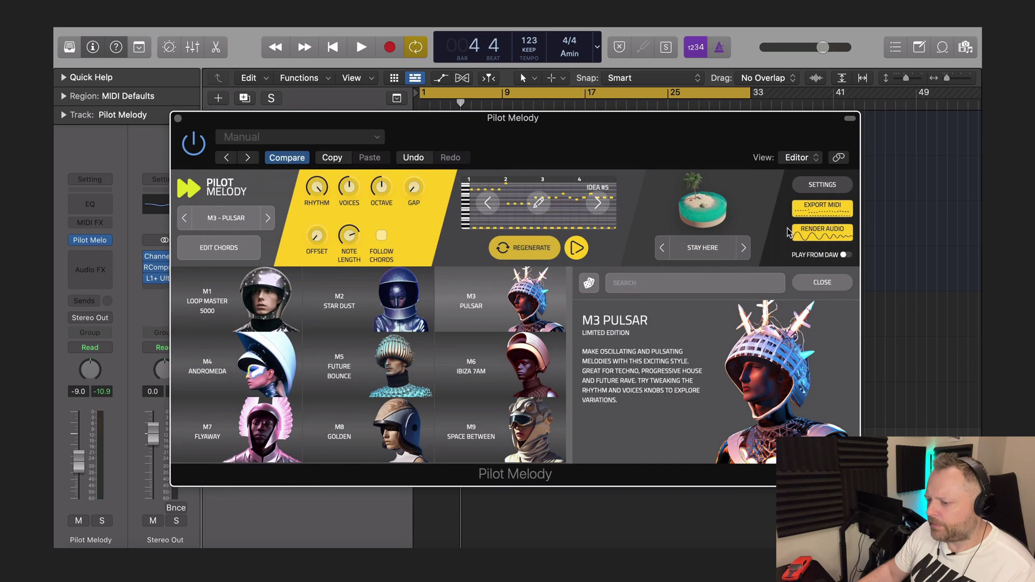
pyautogui.moveTo(826, 207); pyautogui.dragTo(421, 450)
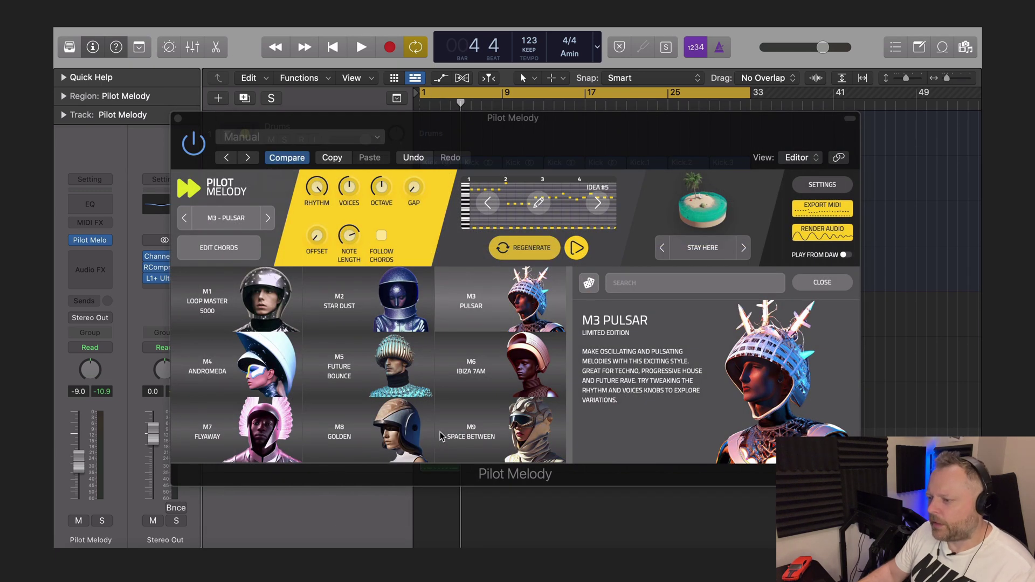
# Regenerate the Pulsar melody, audition it, and export it as a second MIDI region after the first on the Pilot Melody track
pyautogui.click(529, 251)
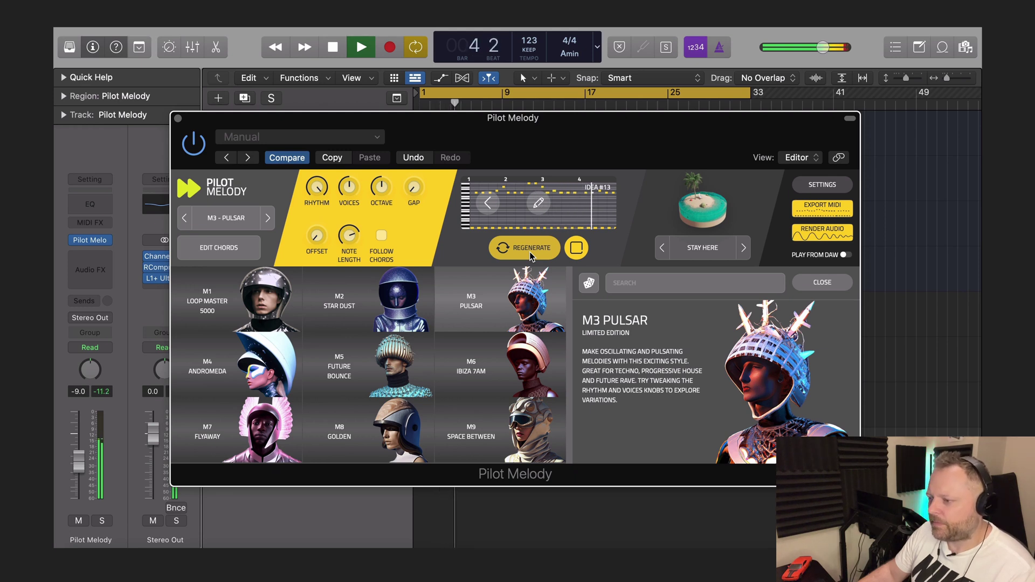
pyautogui.press('space')
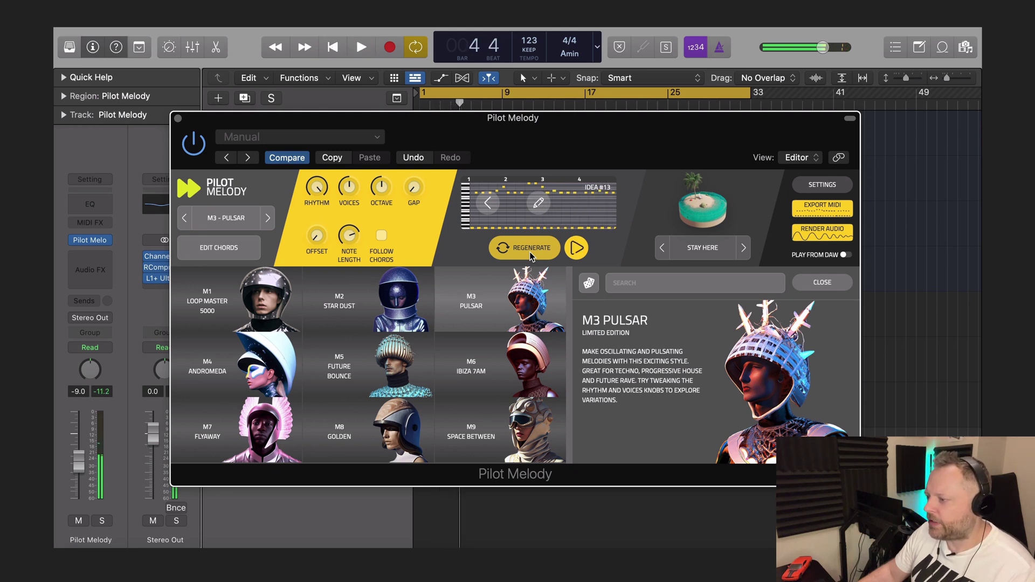
pyautogui.moveTo(820, 216); pyautogui.dragTo(471, 459)
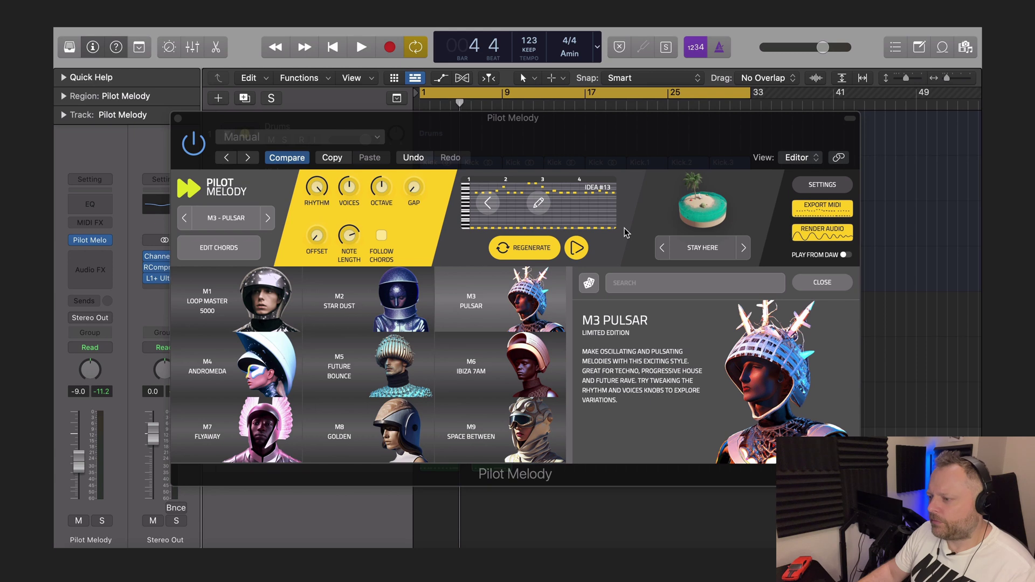
# Generate another Pulsar variation, audition it, and export it as a third MIDI region on the Pilot Melody track
pyautogui.click(524, 247)
pyautogui.press('space')
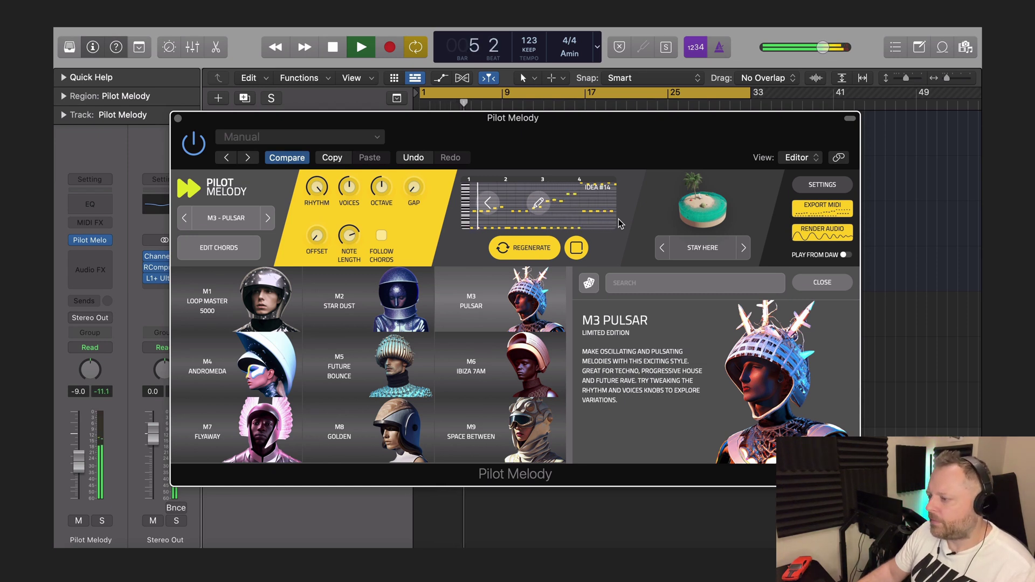
pyautogui.press('space')
pyautogui.moveTo(820, 204); pyautogui.dragTo(530, 450)
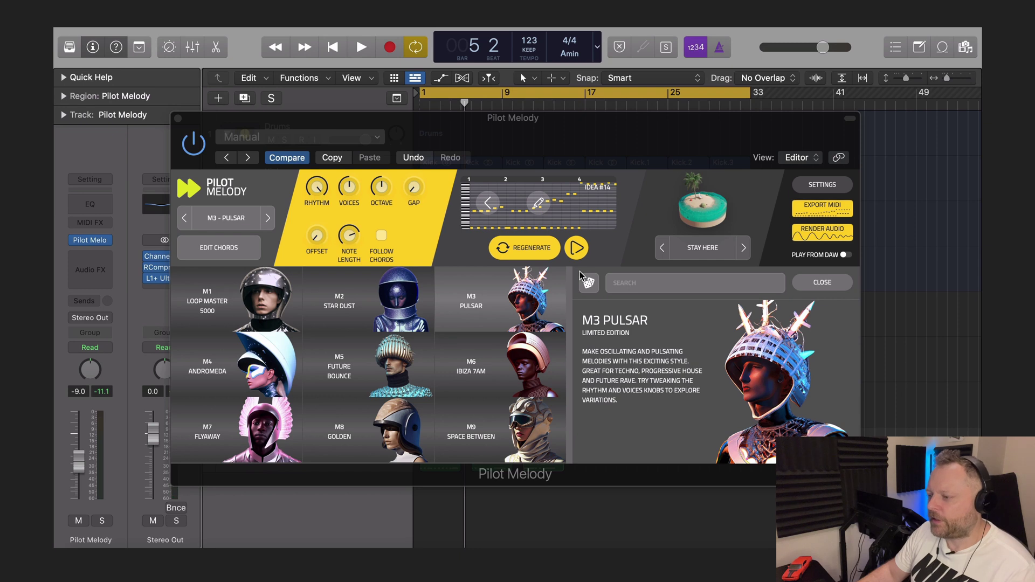
# Regenerate the Pulsar melody once more and audition the new idea with the arrangement
pyautogui.click(538, 249)
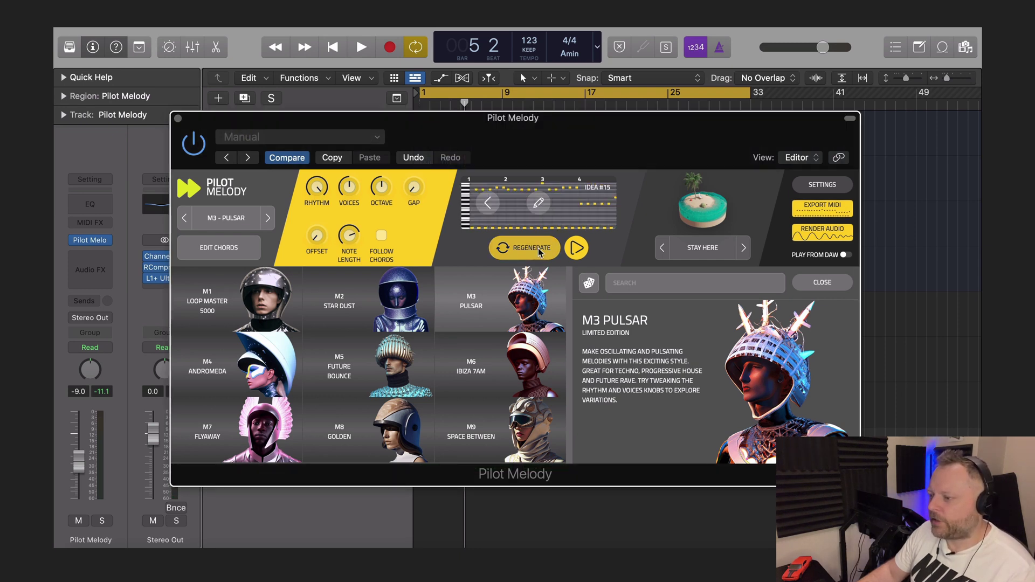
pyautogui.press('space')
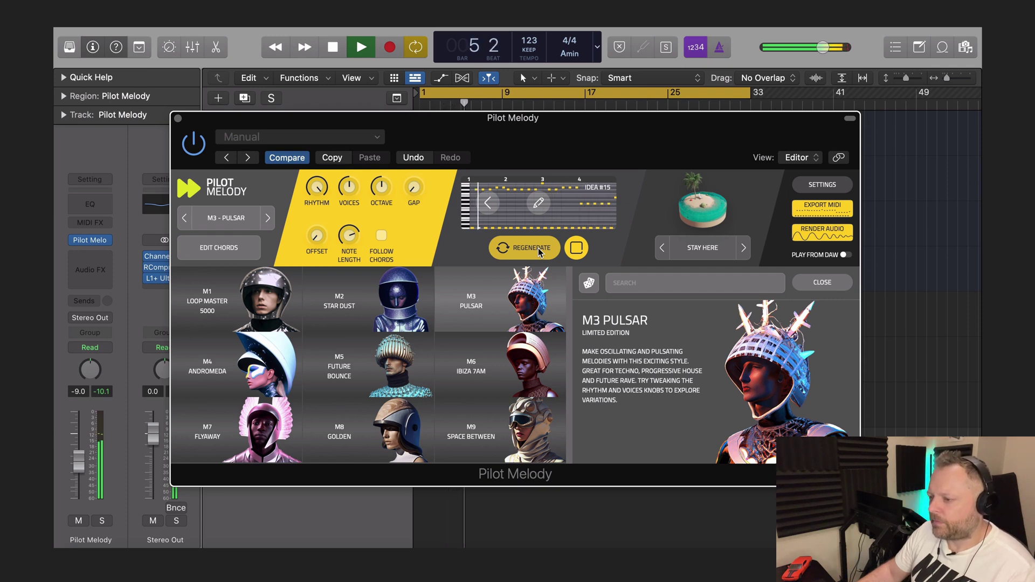
pyautogui.press('space')
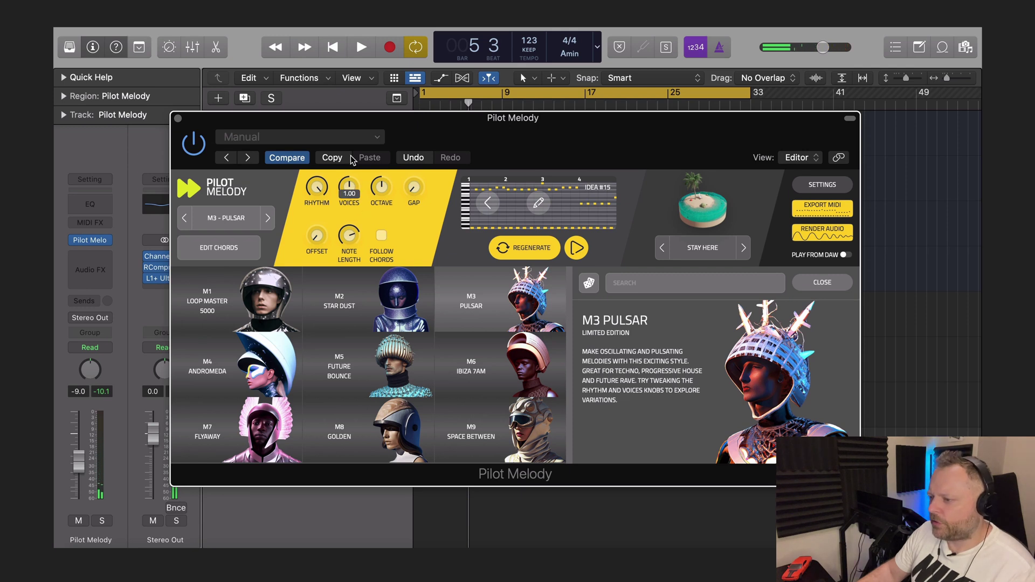
# Set the Pulsar style's Voices to 1.00 and audition the resulting melody with the arrangement
pyautogui.press('space')
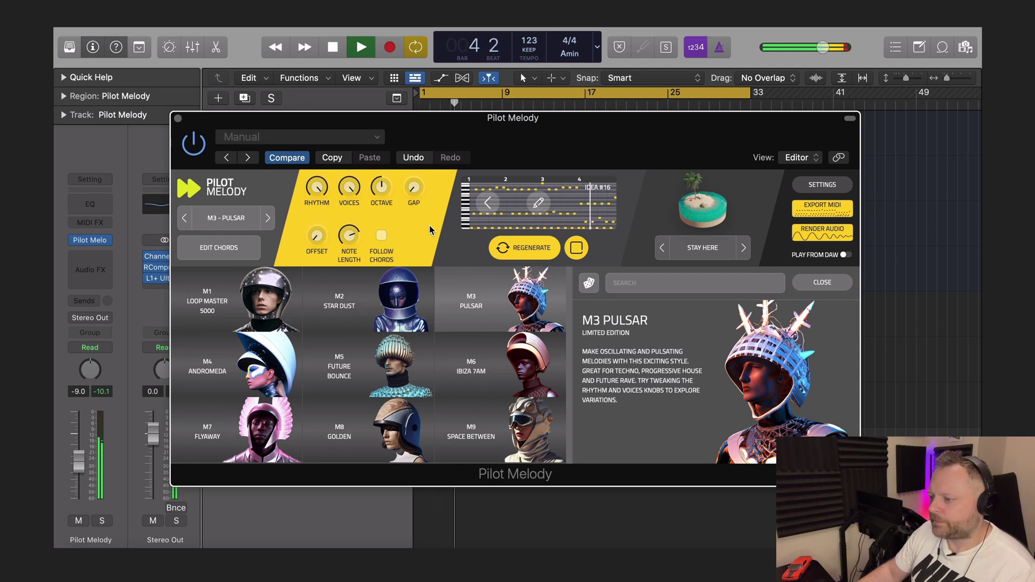
pyautogui.press('space')
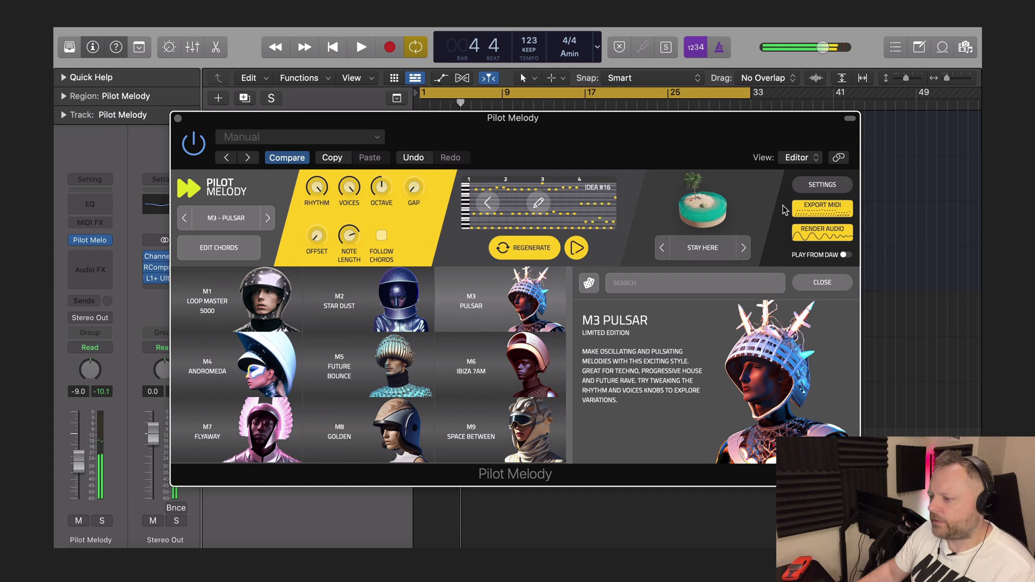
# Regenerate the melody with the raised Voices setting, audition it, and export it as a fourth MIDI region on the Pilot Melody track
pyautogui.click(519, 251)
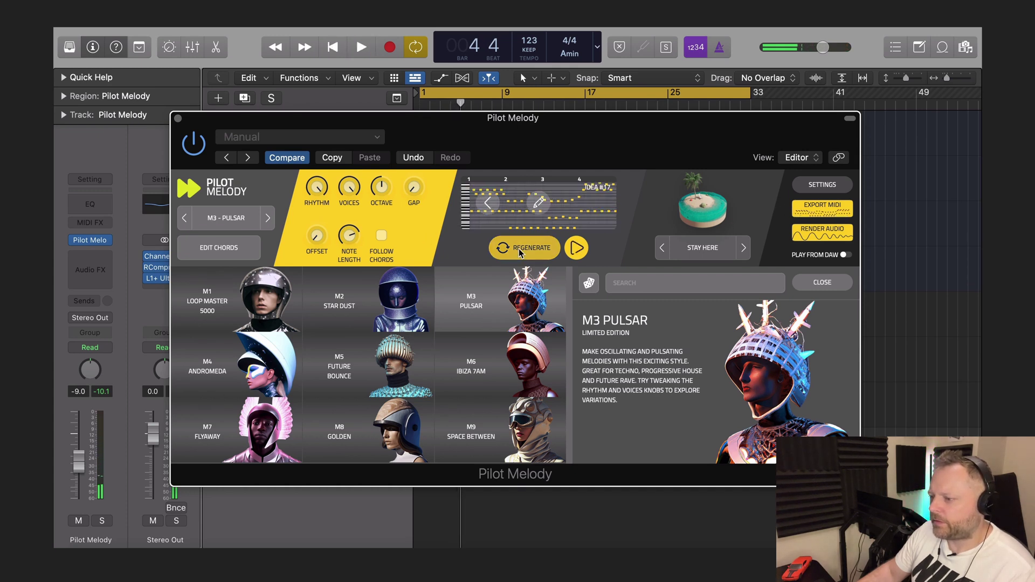
pyautogui.press('space')
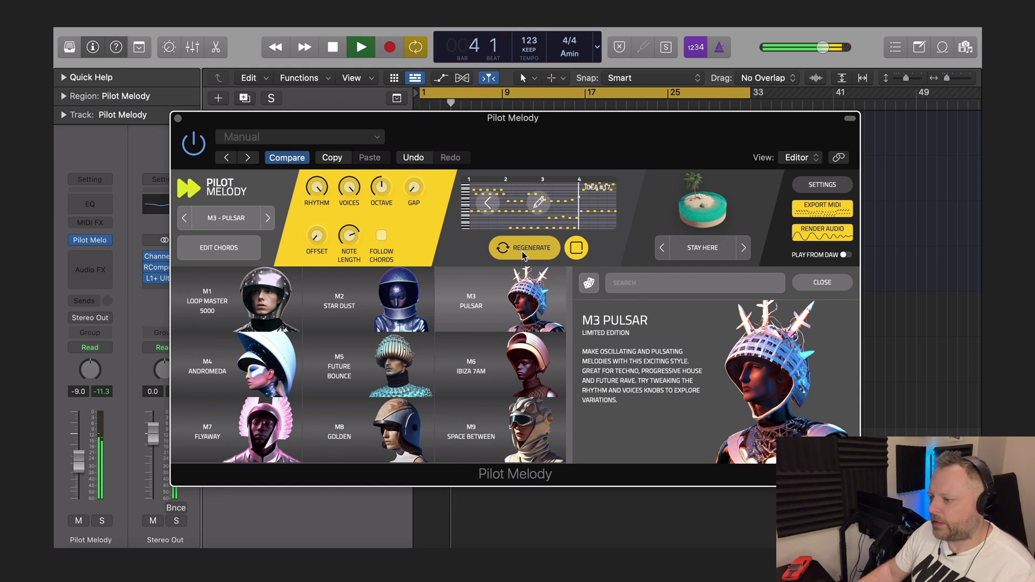
pyautogui.press('space')
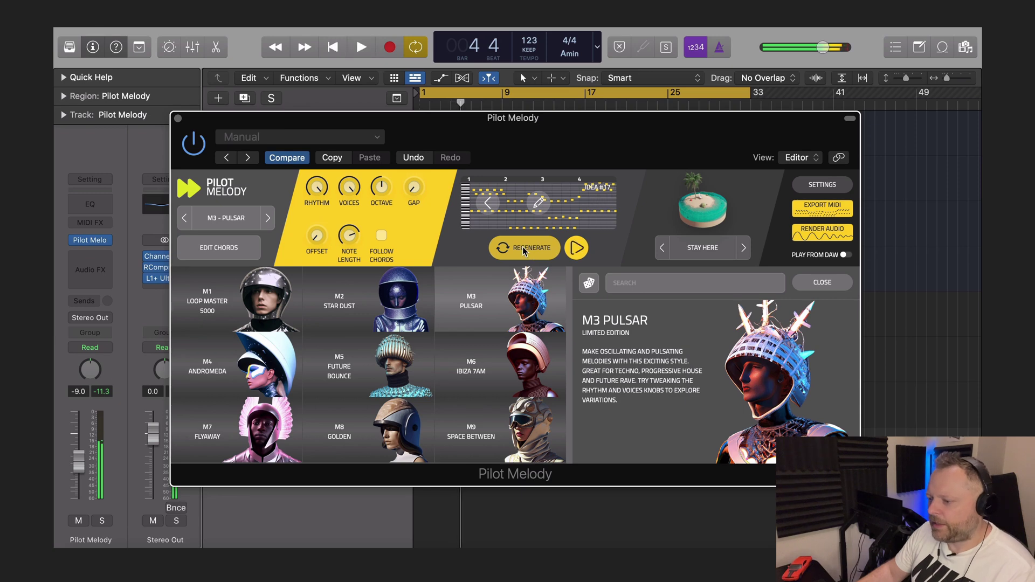
pyautogui.moveTo(822, 209); pyautogui.dragTo(585, 454)
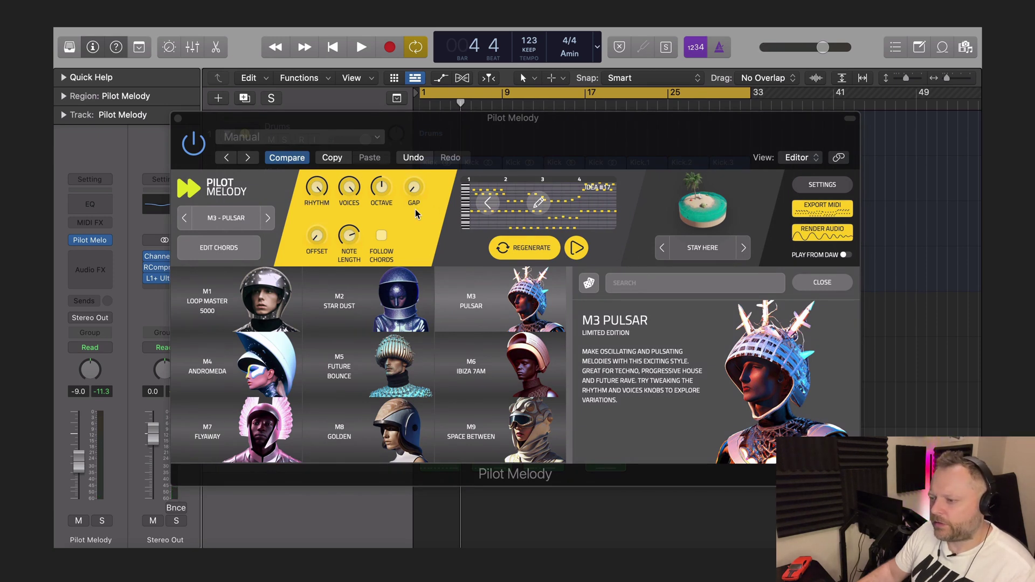
# Raise the Pulsar style's Gap to just past halfway and audition the changed melody with the arrangement
pyautogui.moveTo(416, 207); pyautogui.dragTo(416, 226)
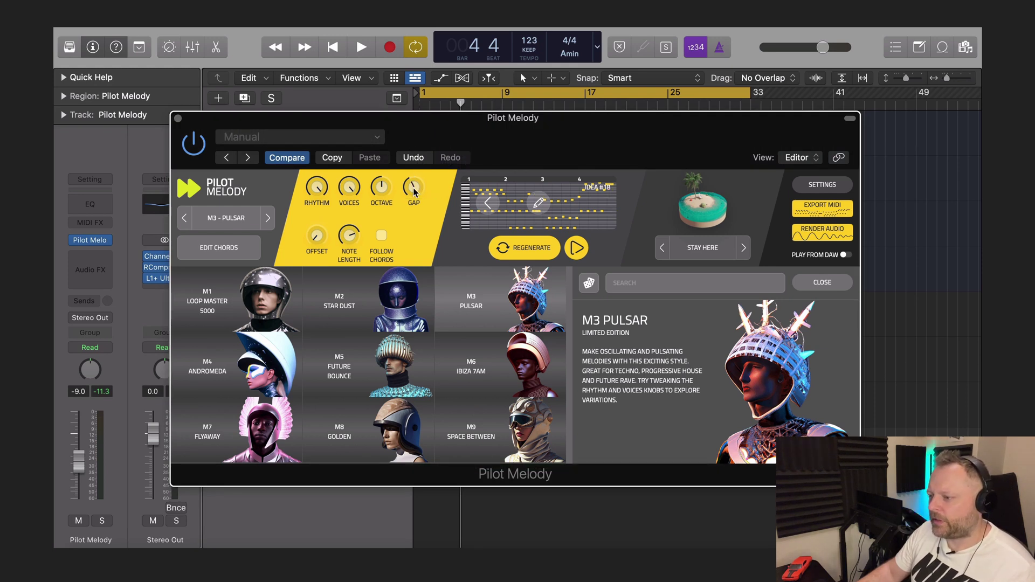
pyautogui.moveTo(414, 193); pyautogui.dragTo(418, 164)
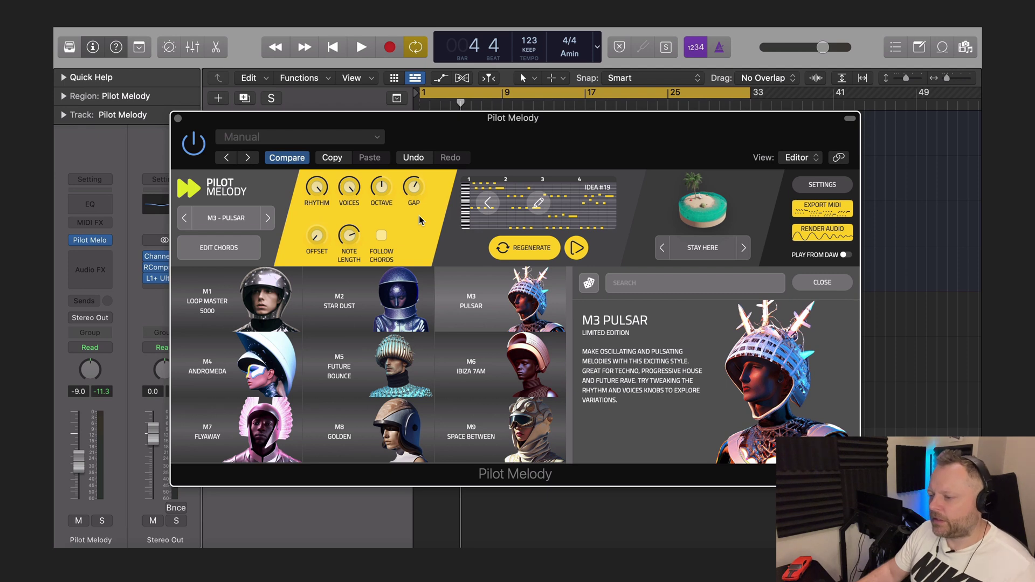
pyautogui.press('space')
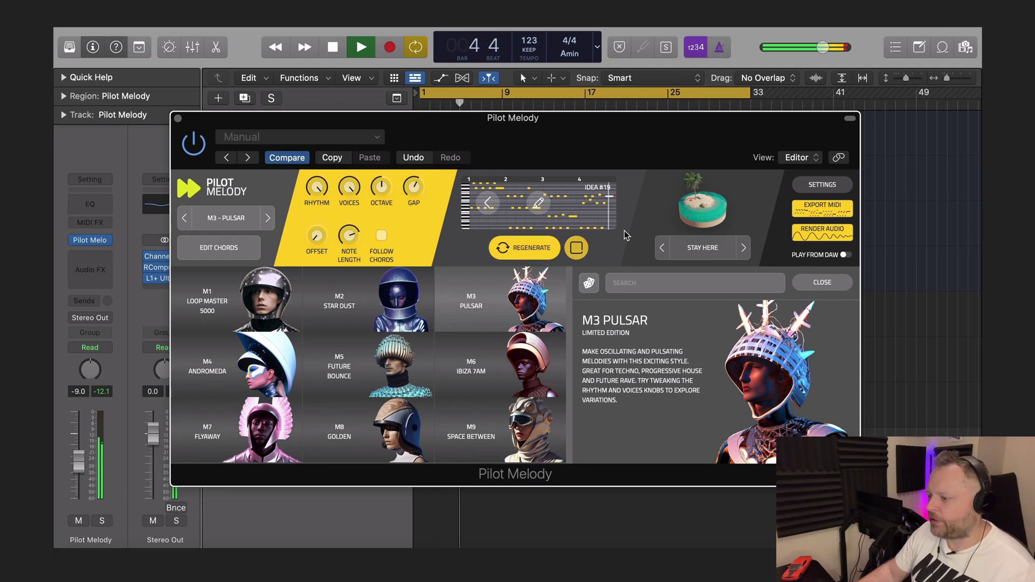
# Stop playback and export the current Pulsar melody as a fifth MIDI region on the Pilot Melody track
pyautogui.press('space')
pyautogui.moveTo(816, 208); pyautogui.dragTo(656, 449)
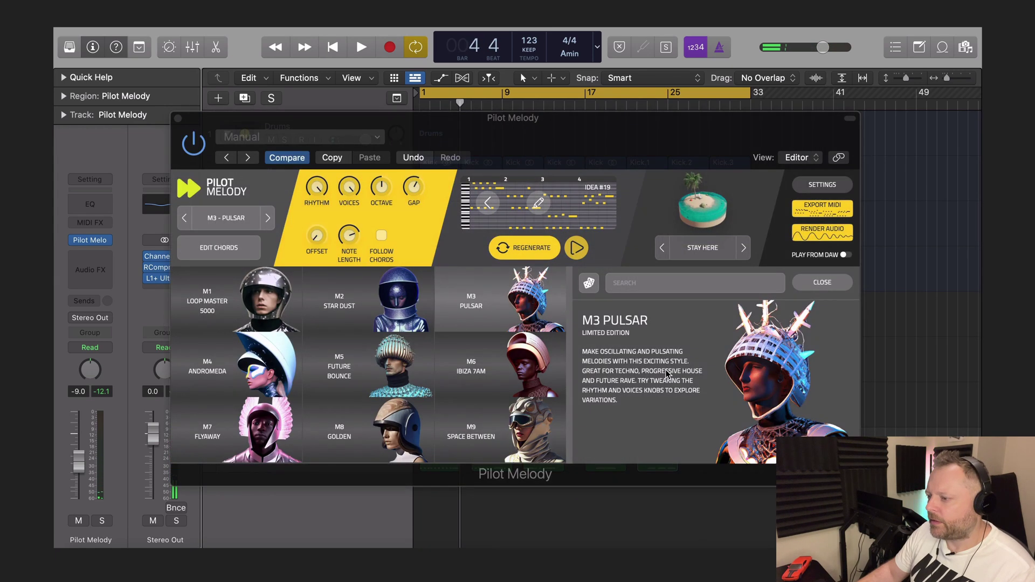
# Raise the Pulsar Gap well past halfway, regenerate and audition the melody, and export it as a sixth MIDI region on the Pilot Melody track
pyautogui.click(547, 247)
pyautogui.press('space')
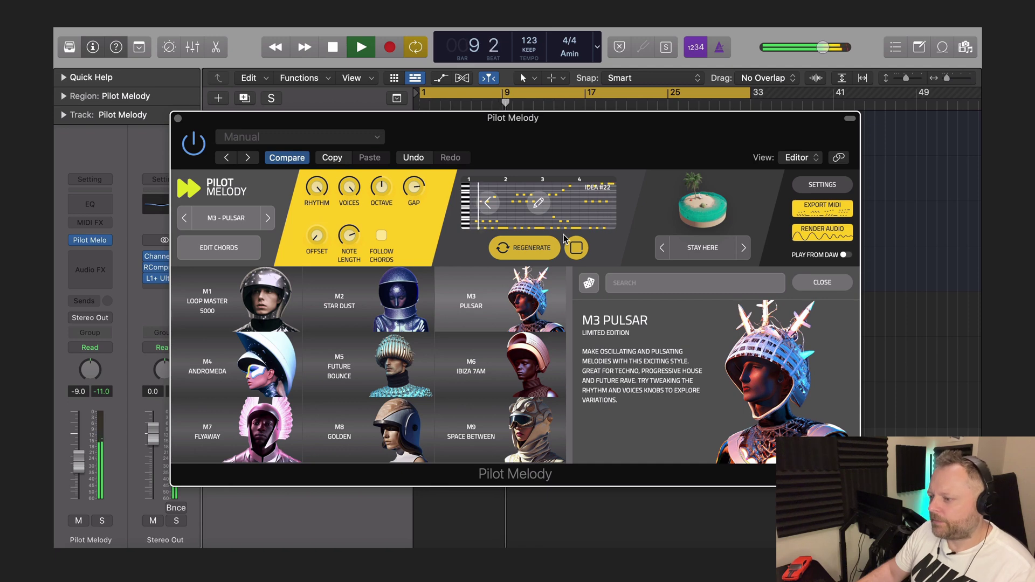
pyautogui.click(576, 248)
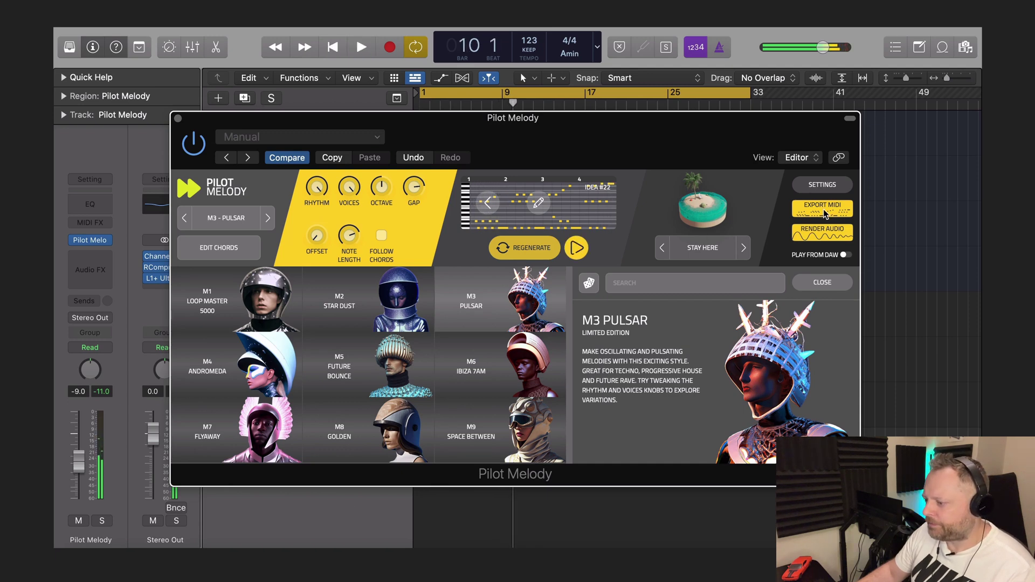
pyautogui.moveTo(825, 214); pyautogui.dragTo(687, 463)
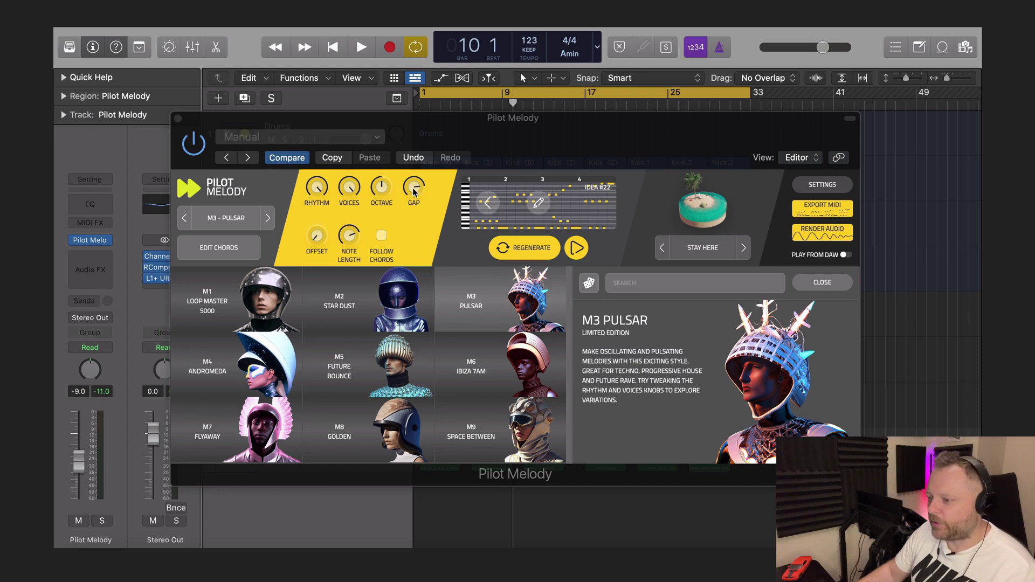
# Lower the Pulsar Gap to its minimum, regenerate and audition the melody, and export it as a seventh MIDI region on the Pilot Melody track
pyautogui.click(525, 248)
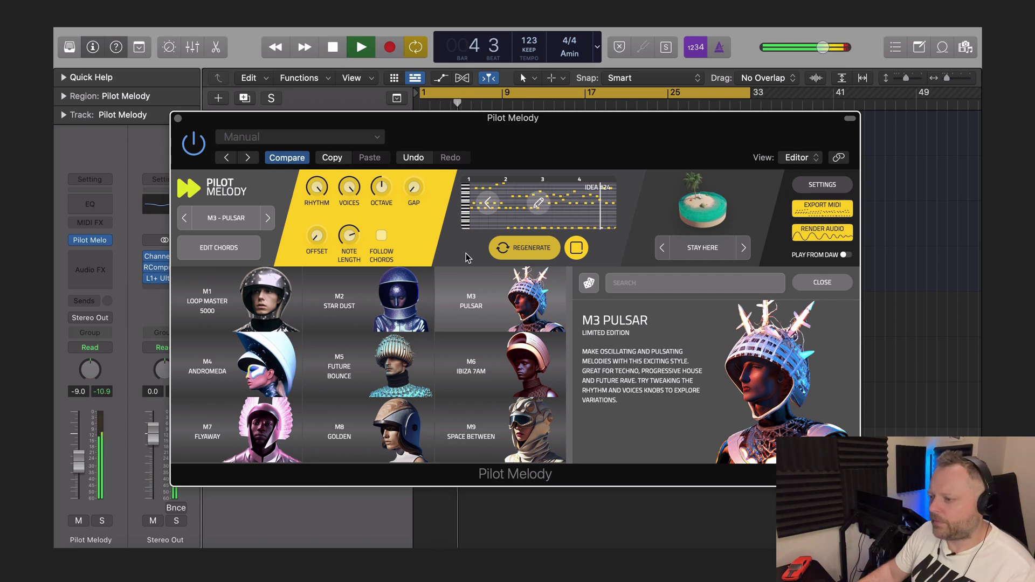
pyautogui.press('space')
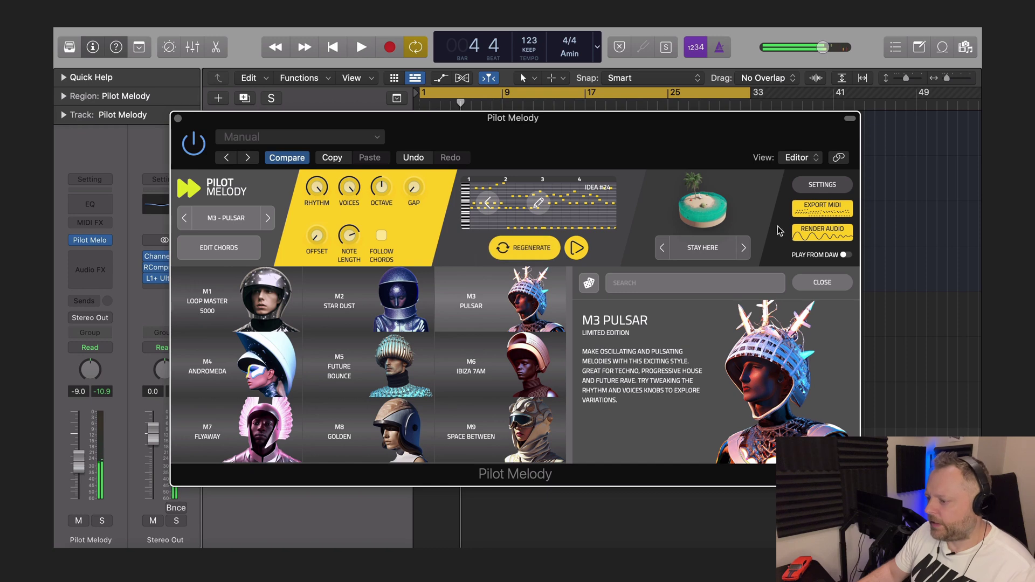
pyautogui.moveTo(830, 215); pyautogui.dragTo(737, 447)
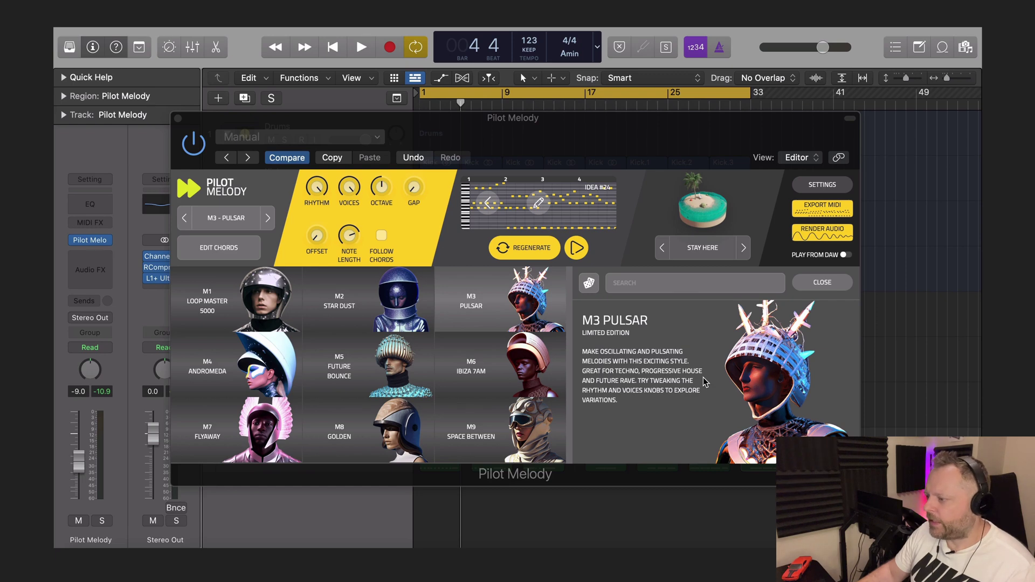
# Switch Pilot Melody to Play from DAW mode and close the plug-in window
pyautogui.click(845, 255)
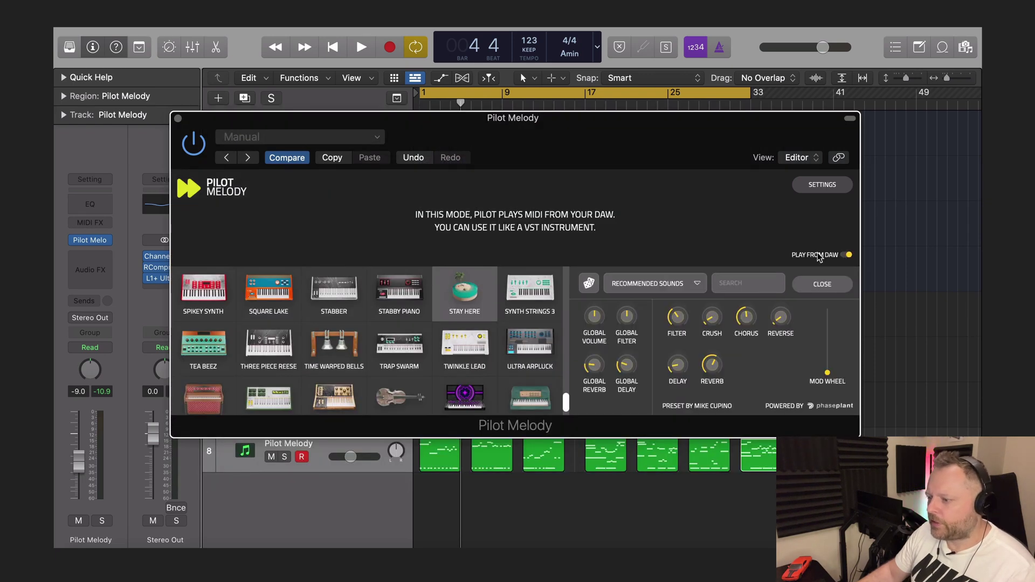
pyautogui.click(178, 119)
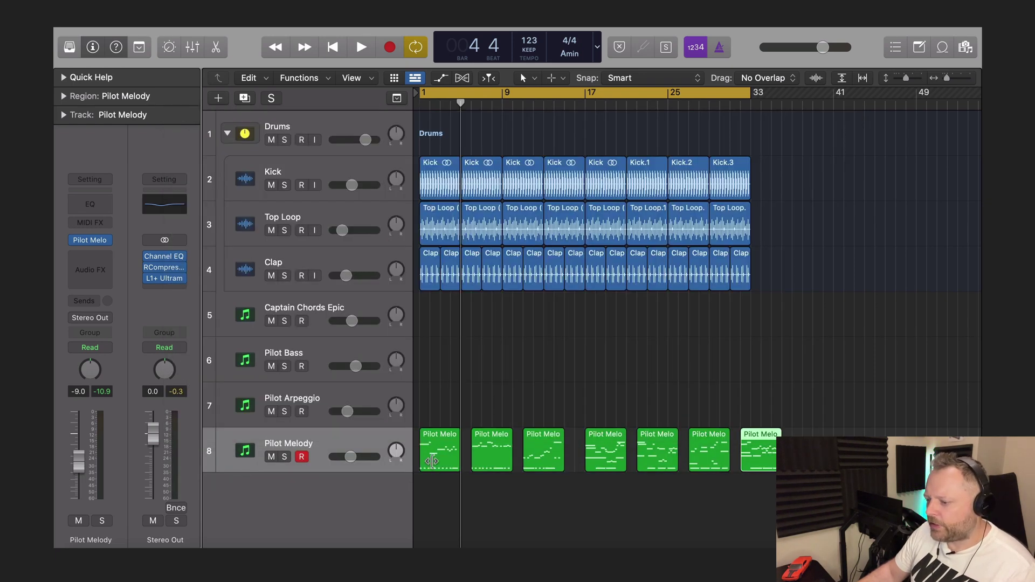
# Shift the last six Pilot Melody regions later in the timeline and duplicate the first region directly after itself at bar 5
pyautogui.click(447, 469)
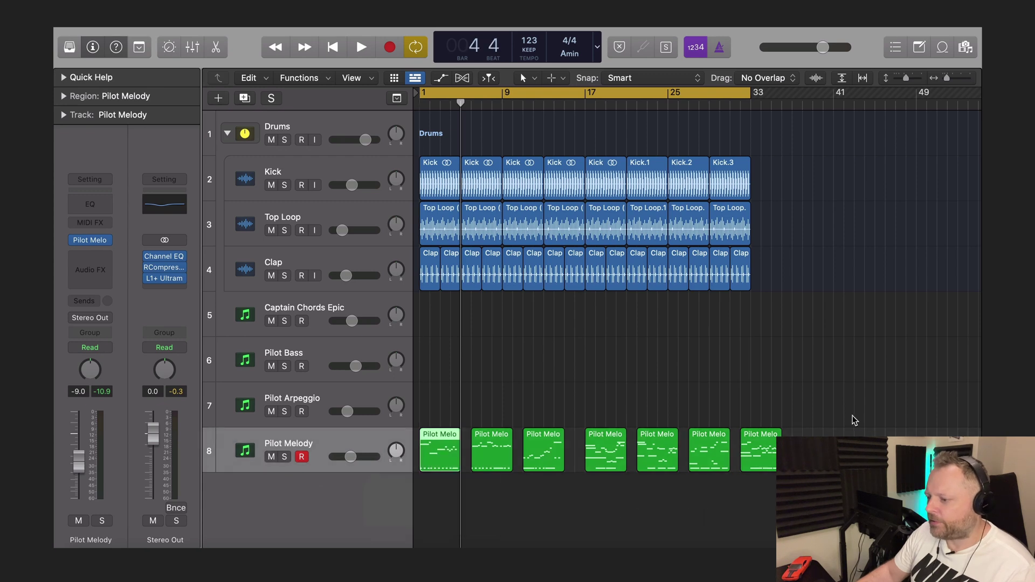
pyautogui.moveTo(851, 418); pyautogui.dragTo(615, 475)
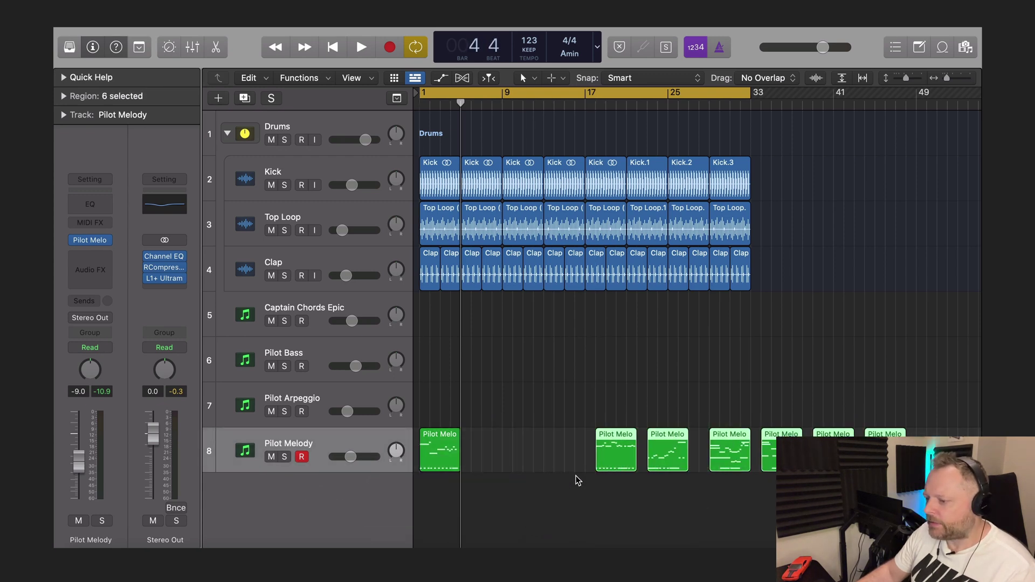
pyautogui.click(576, 482)
pyautogui.click(440, 457)
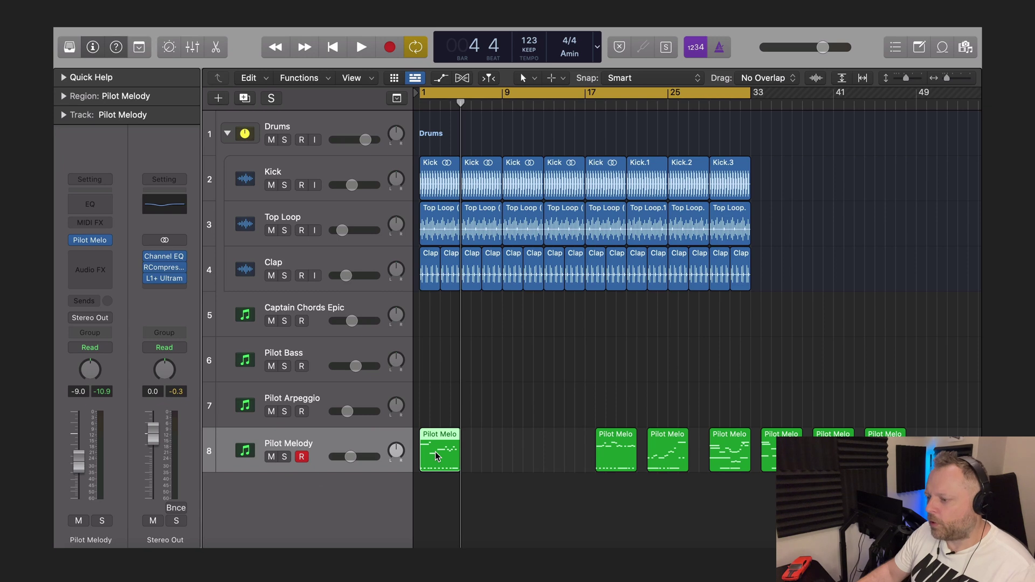
pyautogui.moveTo(437, 455); pyautogui.dragTo(480, 452)
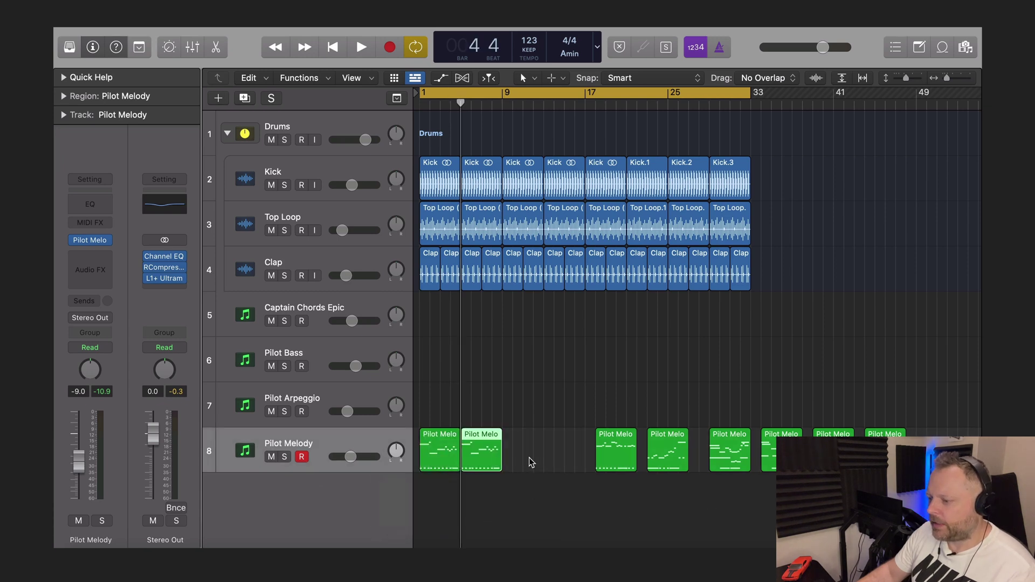
# Place the six remaining Pilot Melody regions back to back from bar 9 so the melody fills the cycle up to bar 33
pyautogui.click(529, 463)
pyautogui.moveTo(629, 457); pyautogui.dragTo(536, 462)
pyautogui.click(586, 467)
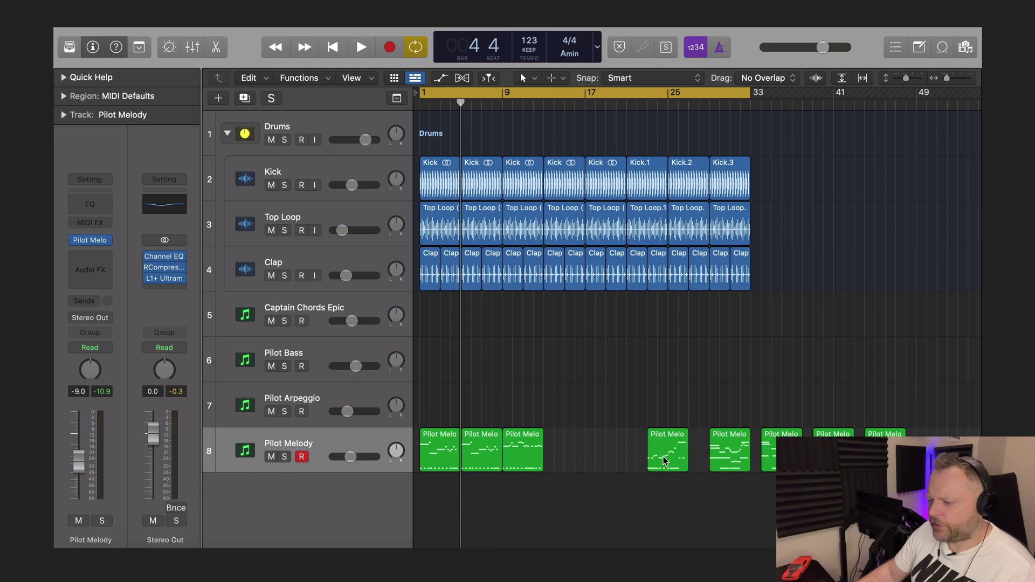
pyautogui.moveTo(665, 460); pyautogui.dragTo(559, 460)
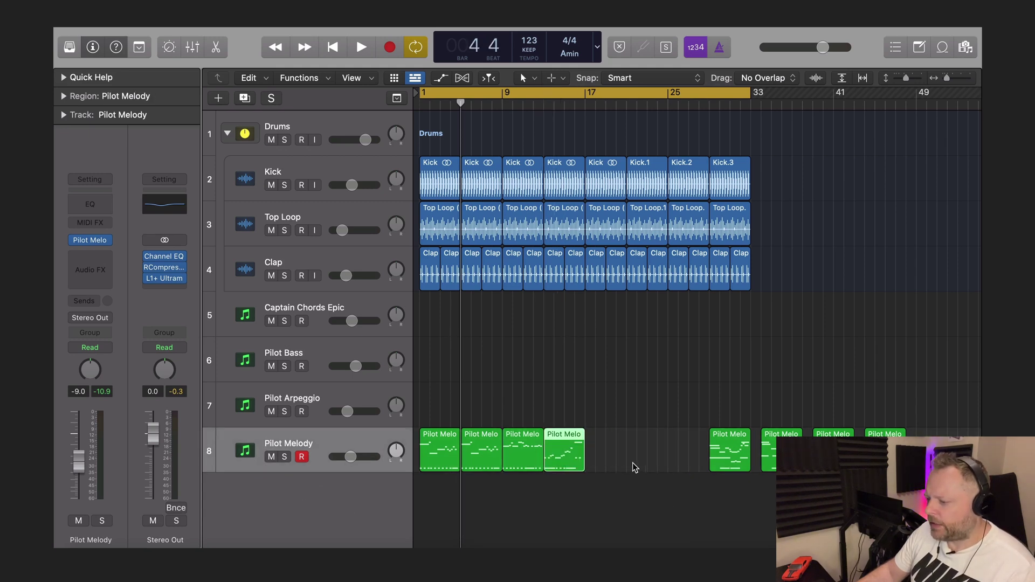
pyautogui.moveTo(735, 458); pyautogui.dragTo(613, 461)
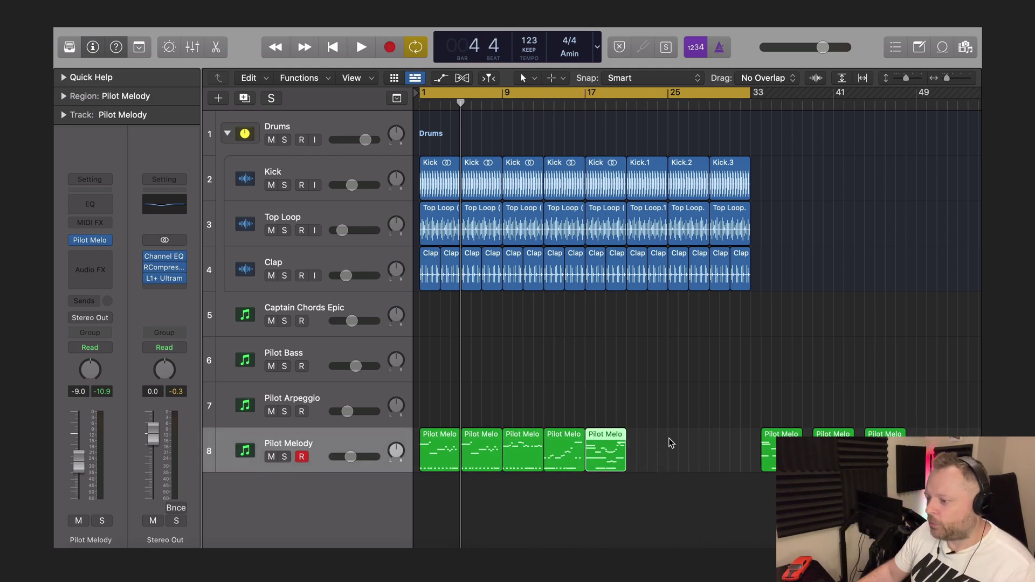
pyautogui.moveTo(773, 450); pyautogui.dragTo(687, 453)
pyautogui.moveTo(830, 455); pyautogui.dragTo(726, 457)
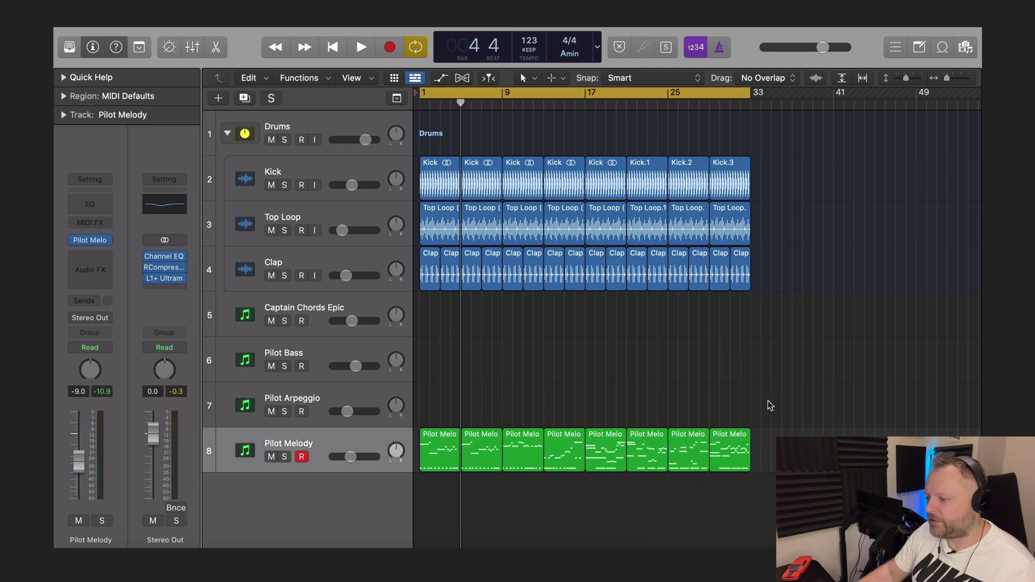
# Join all eight Pilot Melody regions into one region and open it in an enlarged Piano Roll
pyautogui.moveTo(771, 423); pyautogui.dragTo(438, 457)
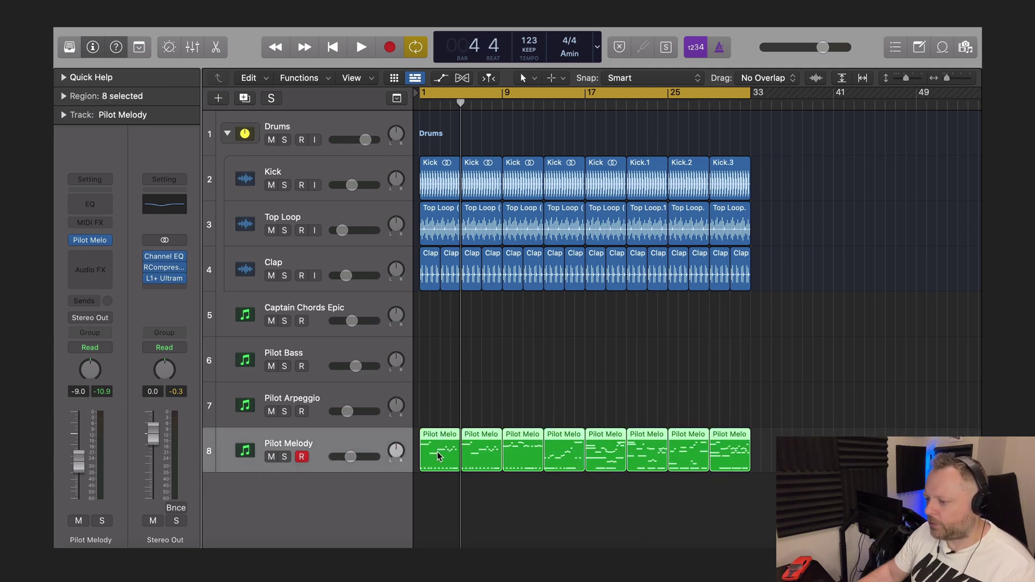
pyautogui.press('super+j')
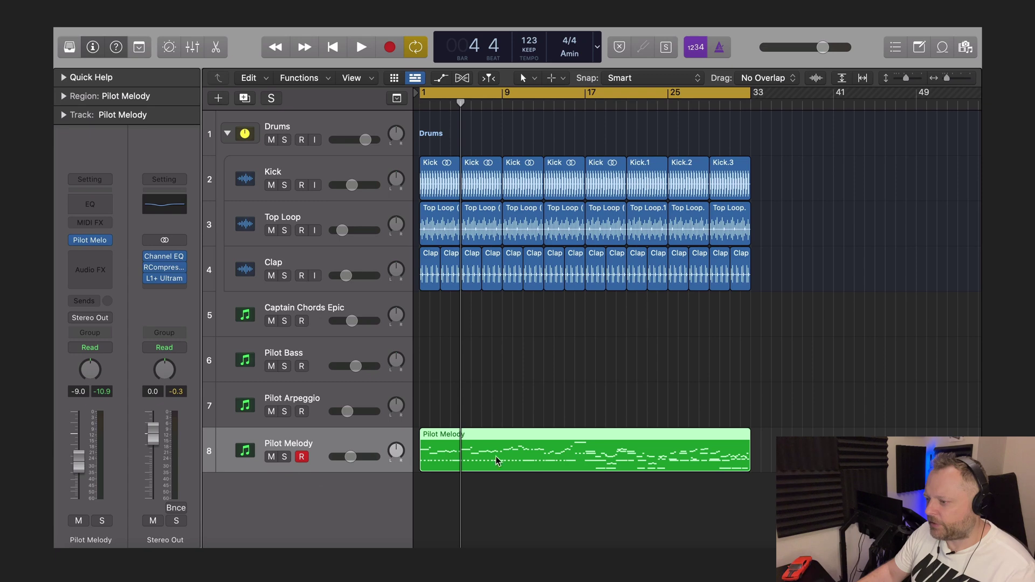
pyautogui.doubleClick(562, 462)
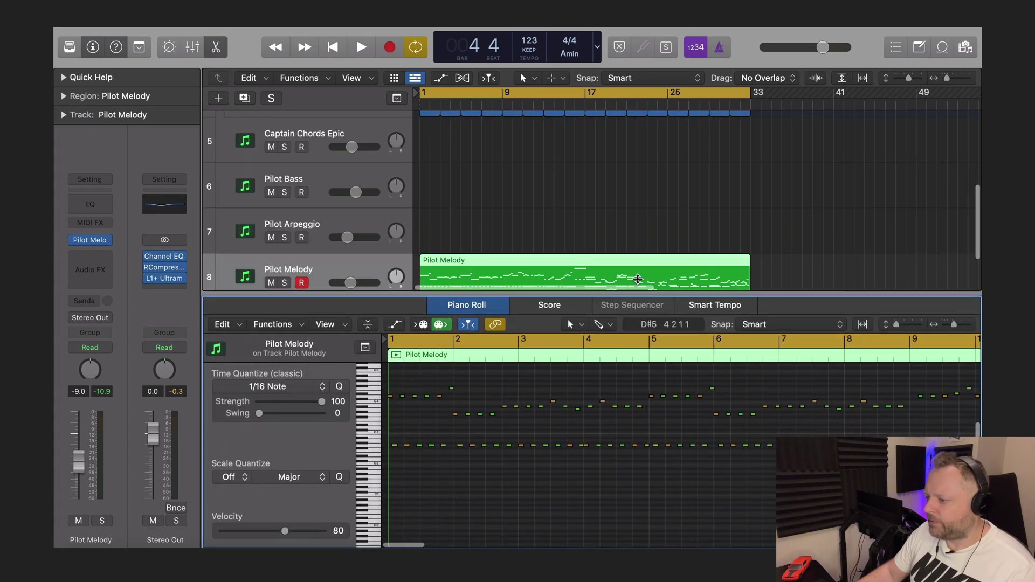
pyautogui.moveTo(638, 279); pyautogui.dragTo(656, 114)
pyautogui.click(656, 301)
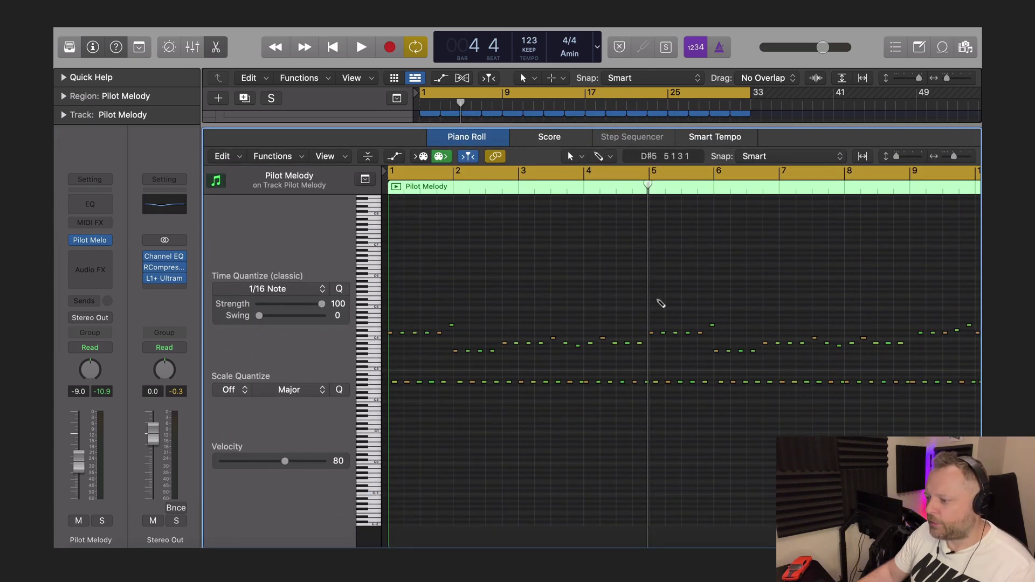
# Select all melody notes from bar 17 to the end of the region and transpose them up one octave
pyautogui.press('z')
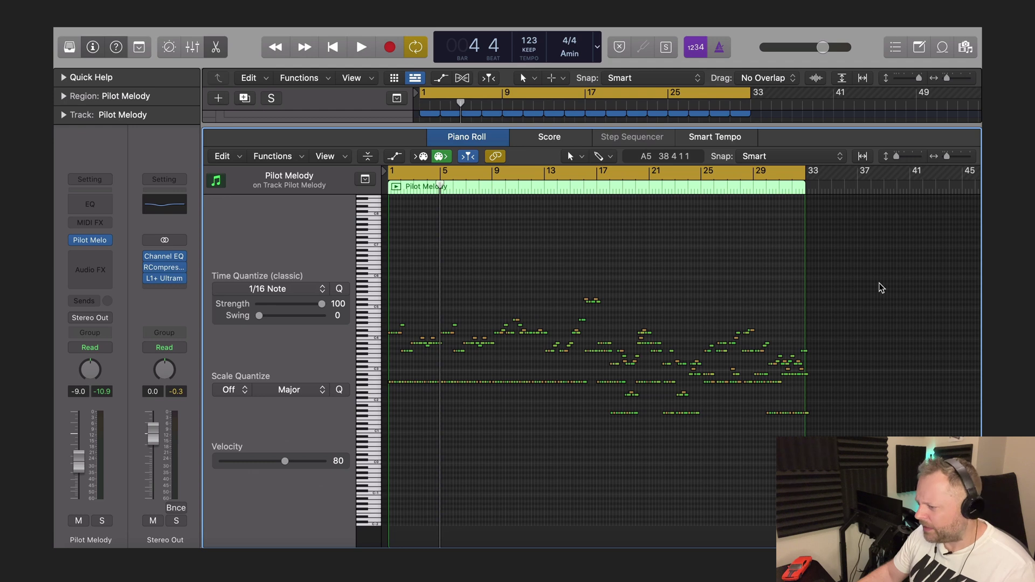
pyautogui.press('super+Right')
pyautogui.press('super+Right')
pyautogui.press('super+Right')
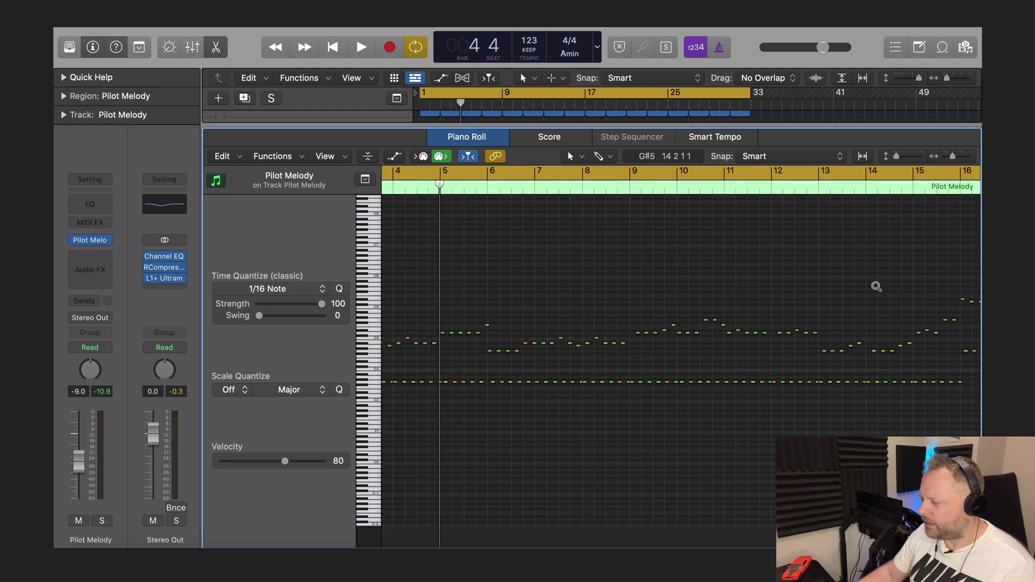
pyautogui.press('super+Down')
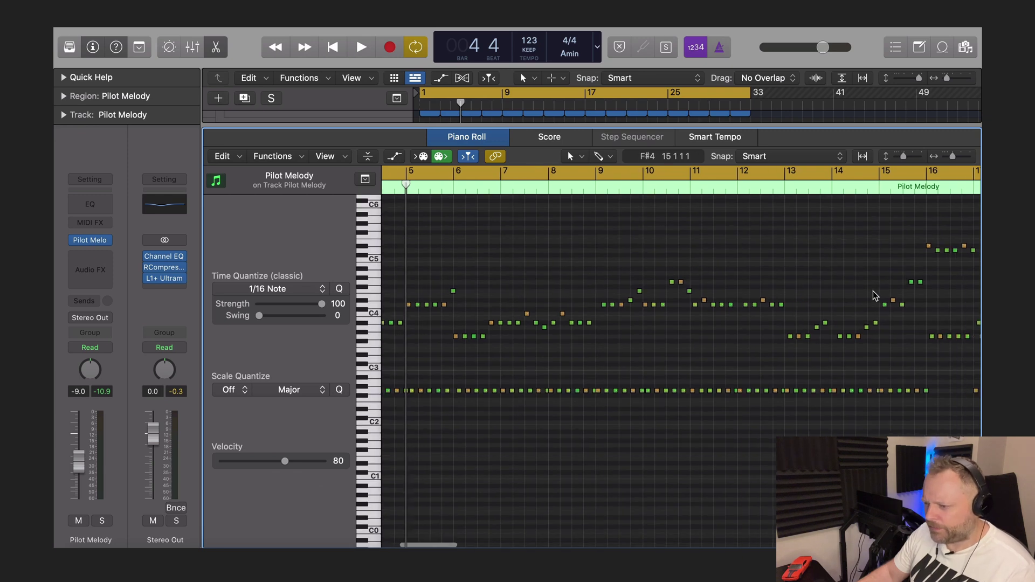
pyautogui.hscroll(10, 873, 292)
pyautogui.moveTo(503, 290); pyautogui.dragTo(924, 485)
pyautogui.hscroll(-5, 668, 496)
pyautogui.hscroll(-6, 668, 496)
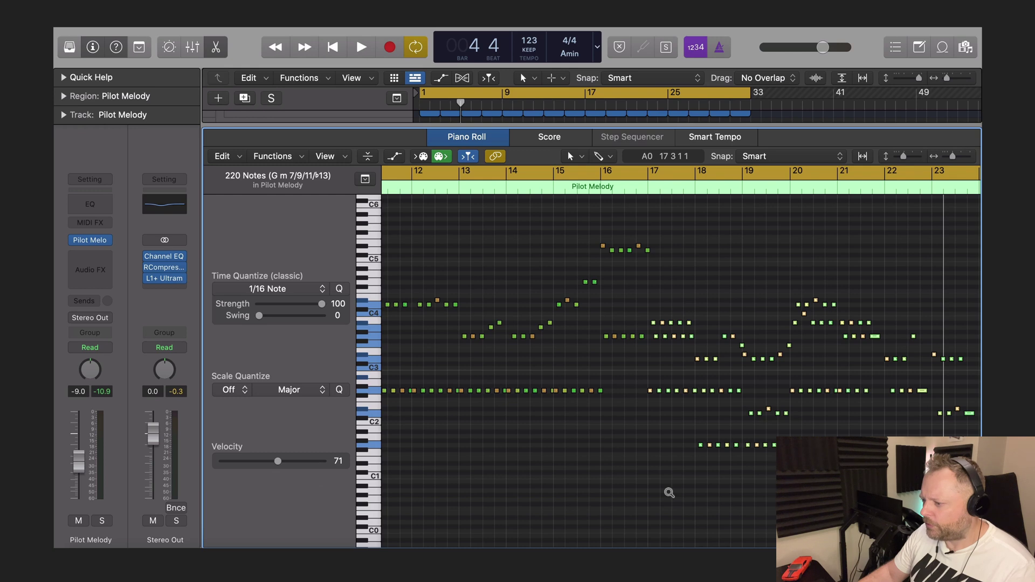
pyautogui.hotkey('alt', 'Up')
pyautogui.hotkey('alt', 'Down')
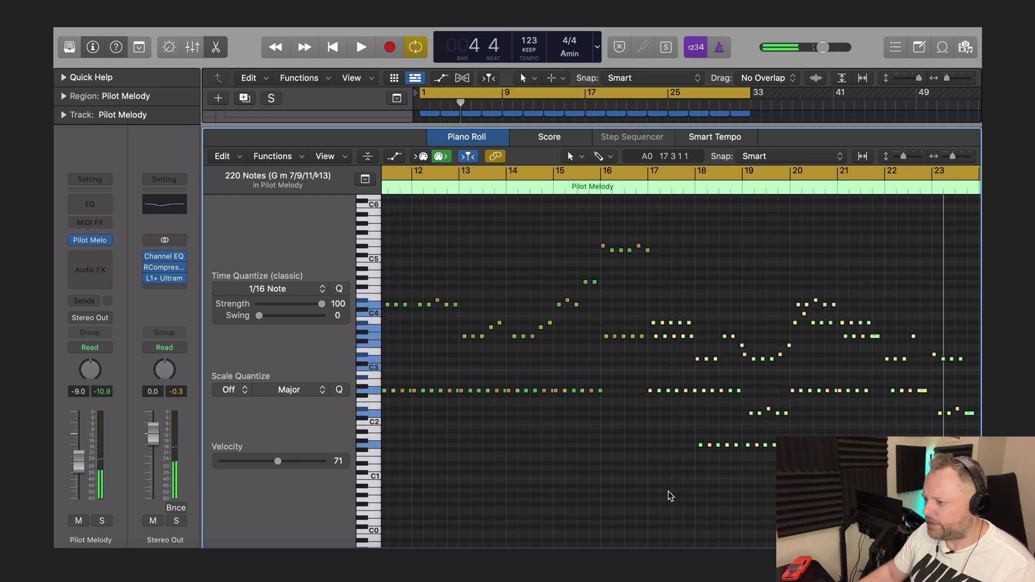
pyautogui.hotkey('alt', 'shift', 'Up')
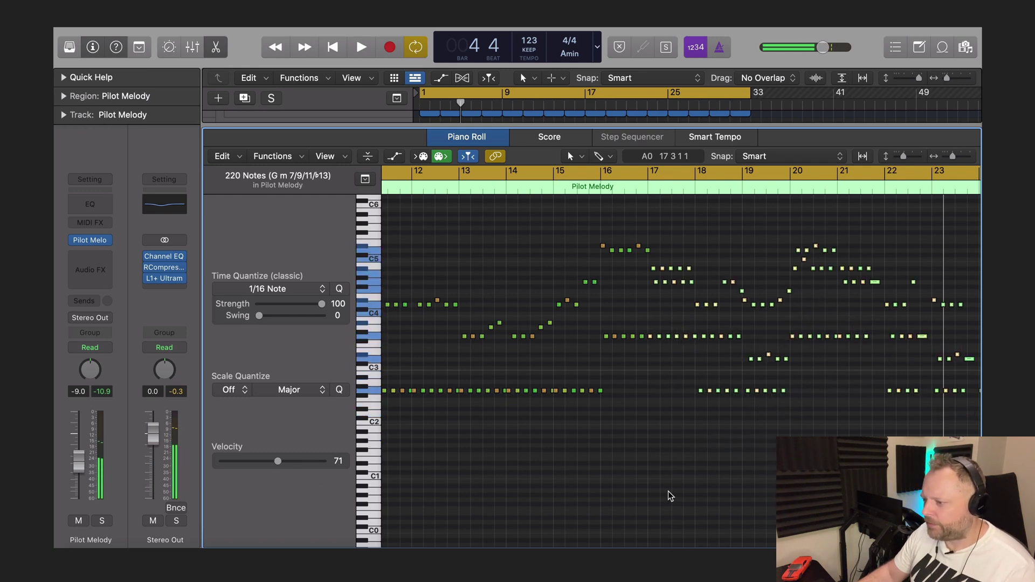
# Deselect the transposed notes and listen to the full 32-bar melody with the arrangement, following it in the Piano Roll
pyautogui.press('super+Left')
pyautogui.press('super+Left')
pyautogui.press('super+Left')
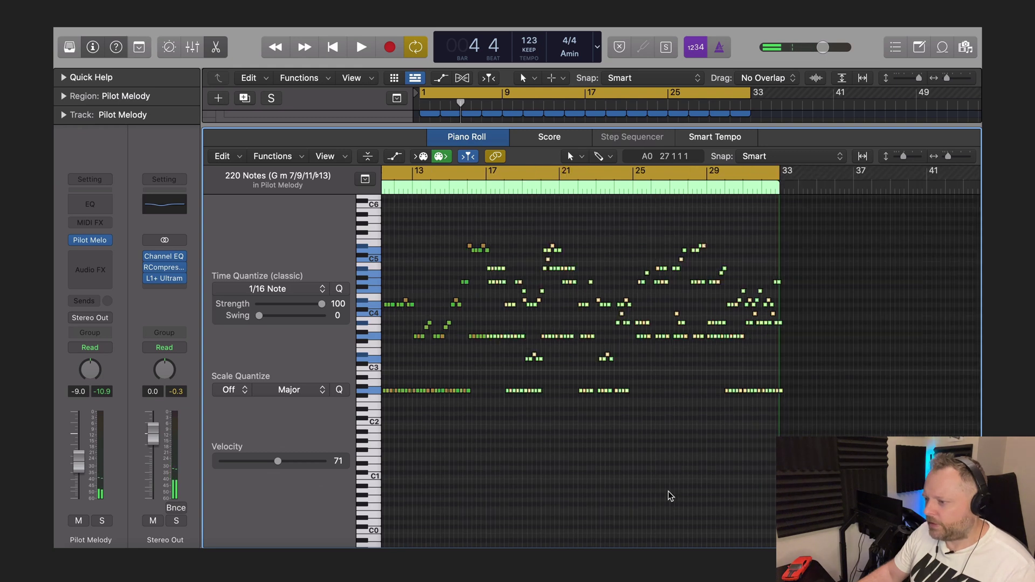
pyautogui.hscroll(-5, 670, 496)
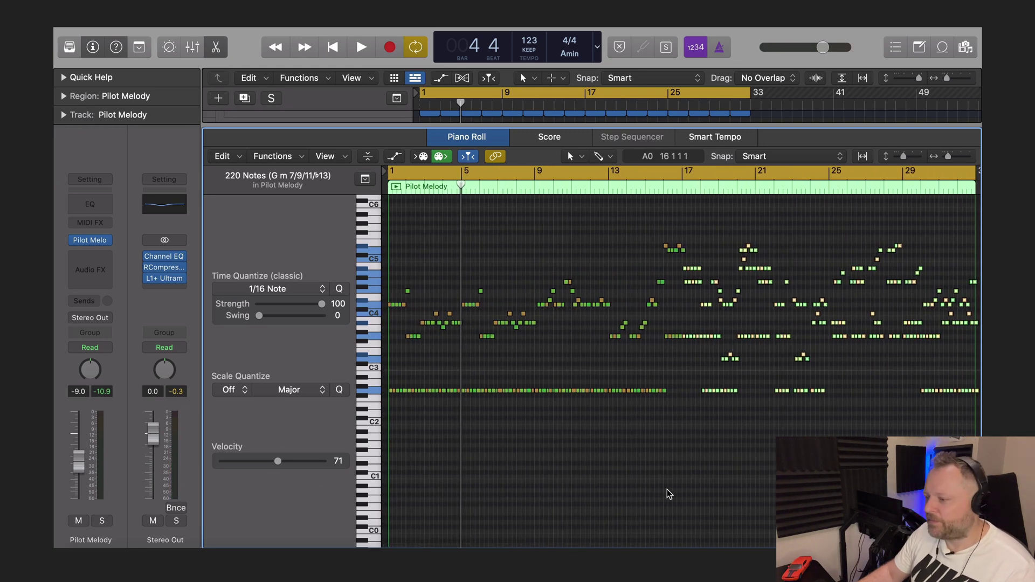
pyautogui.click(669, 495)
pyautogui.press('space')
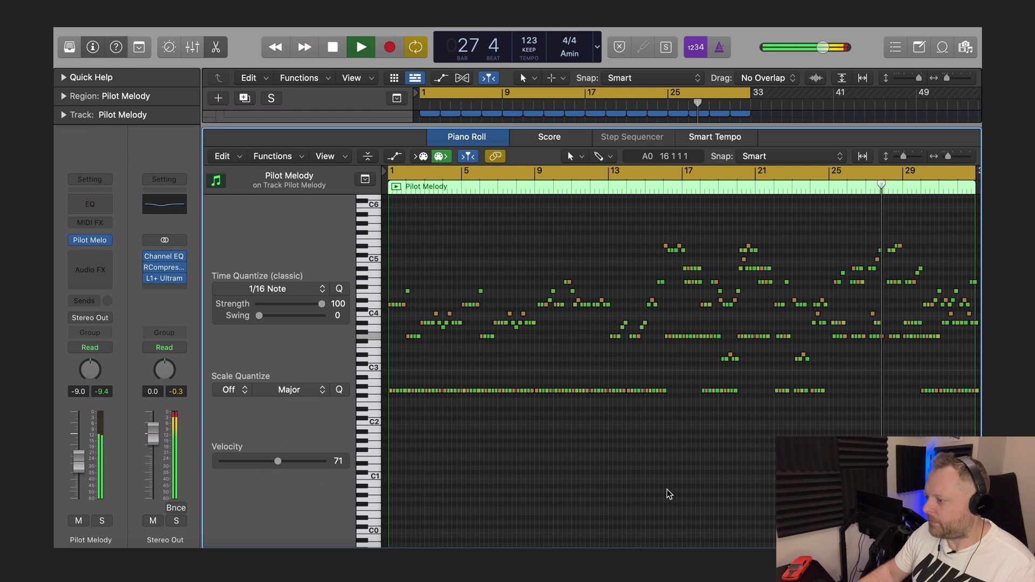
pyautogui.hscroll(2, 669, 494)
pyautogui.hscroll(3, 668, 494)
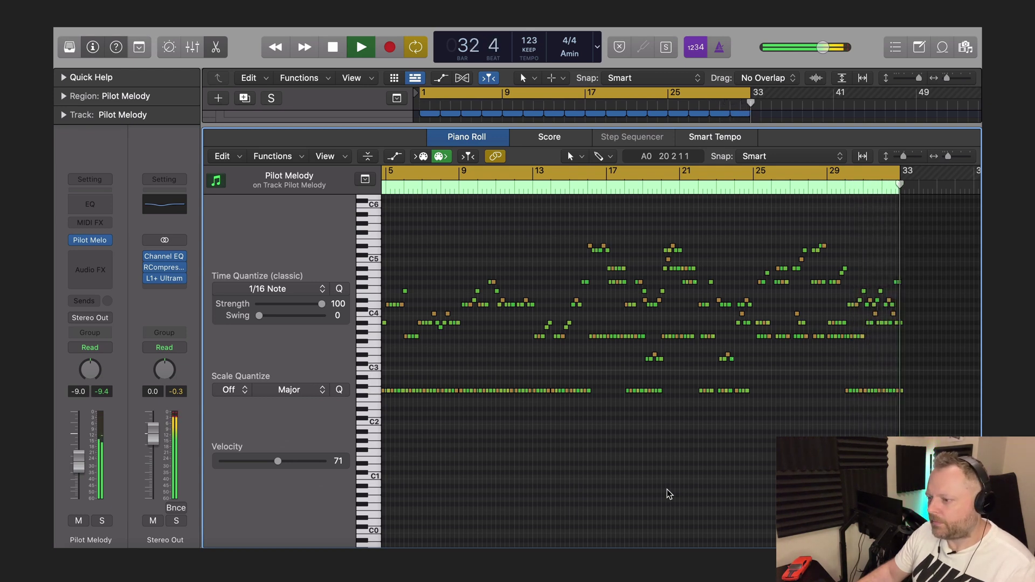
pyautogui.press('space')
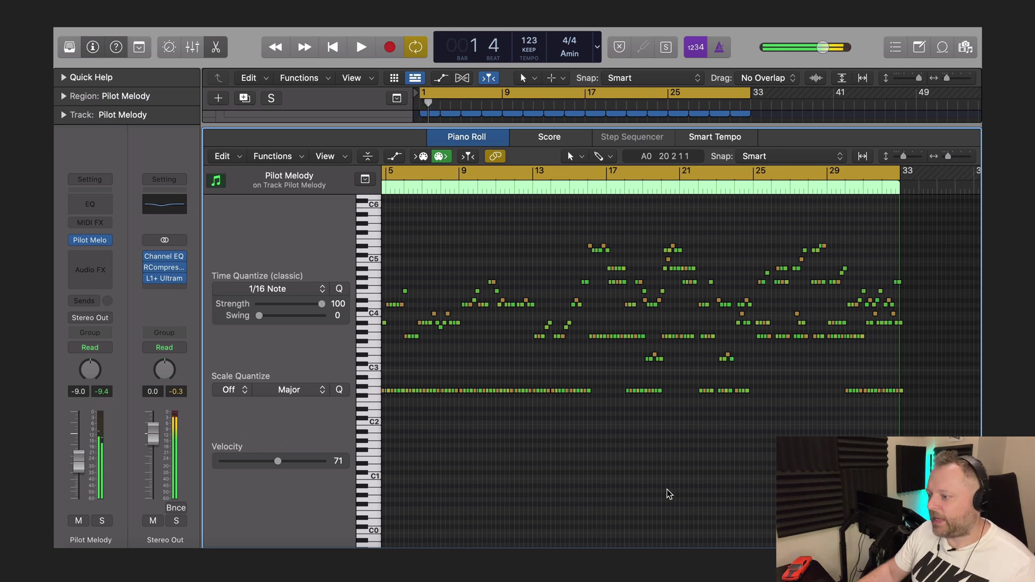
# Return to the full track arrangement without the lower editor and reopen the Pilot Melody plug-in
pyautogui.press('x')
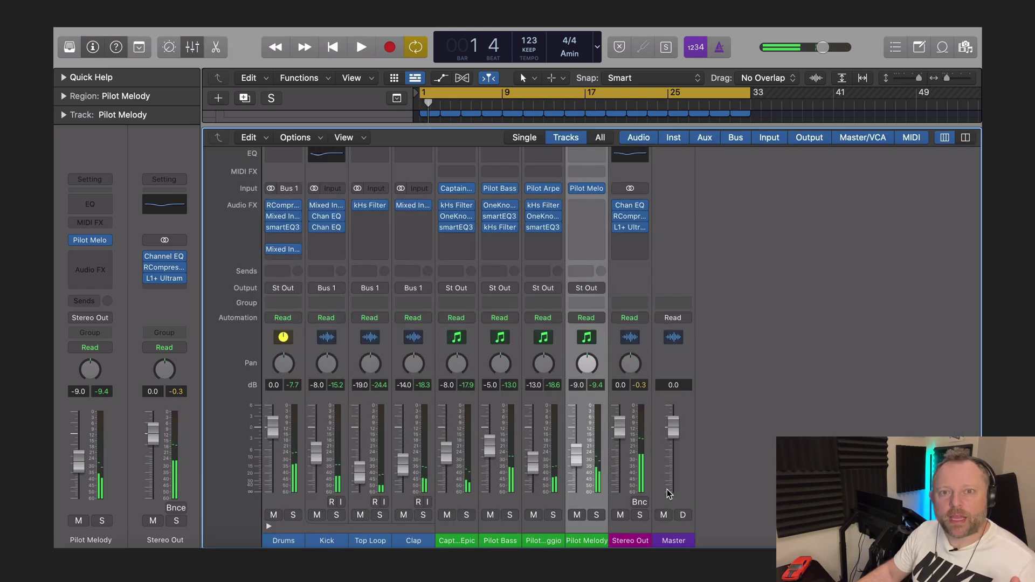
pyautogui.press('x')
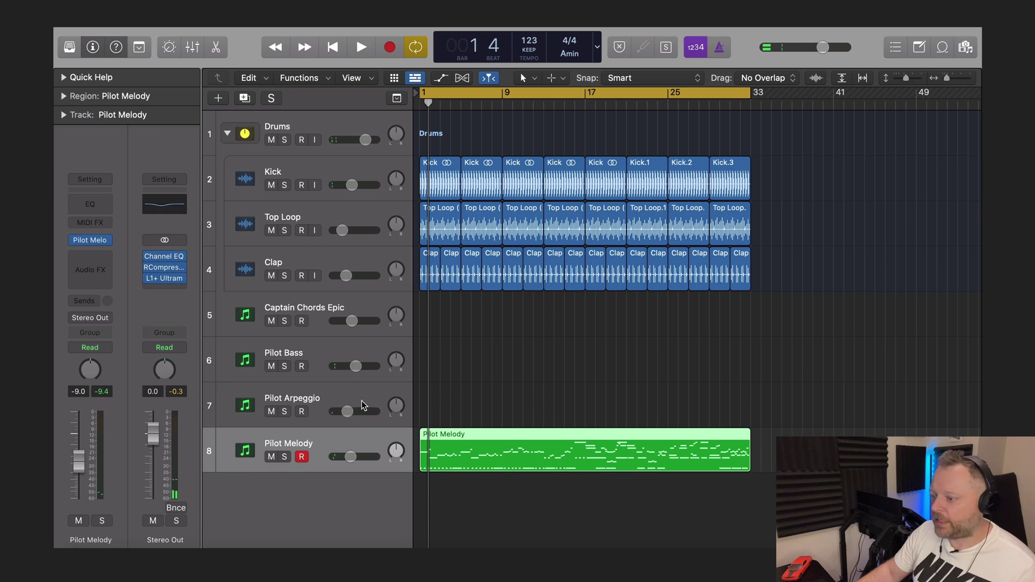
pyautogui.click(105, 244)
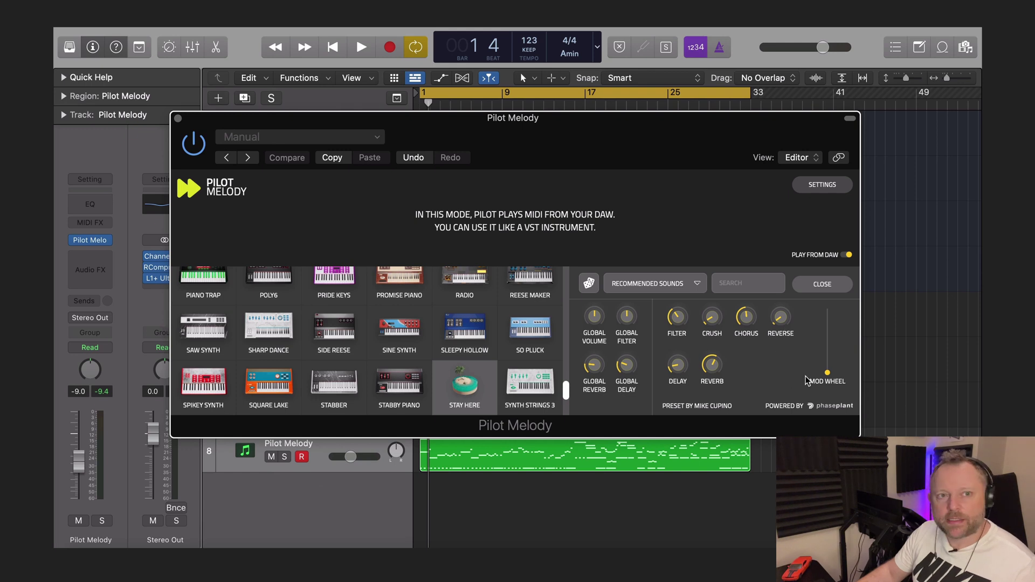
# Play the melody while raising the Stay Here preset's Mod Wheel to about halfway and increasing its Filter, Crush, Reverse and Delay amounts
pyautogui.press('space')
pyautogui.moveTo(827, 373); pyautogui.dragTo(838, 306)
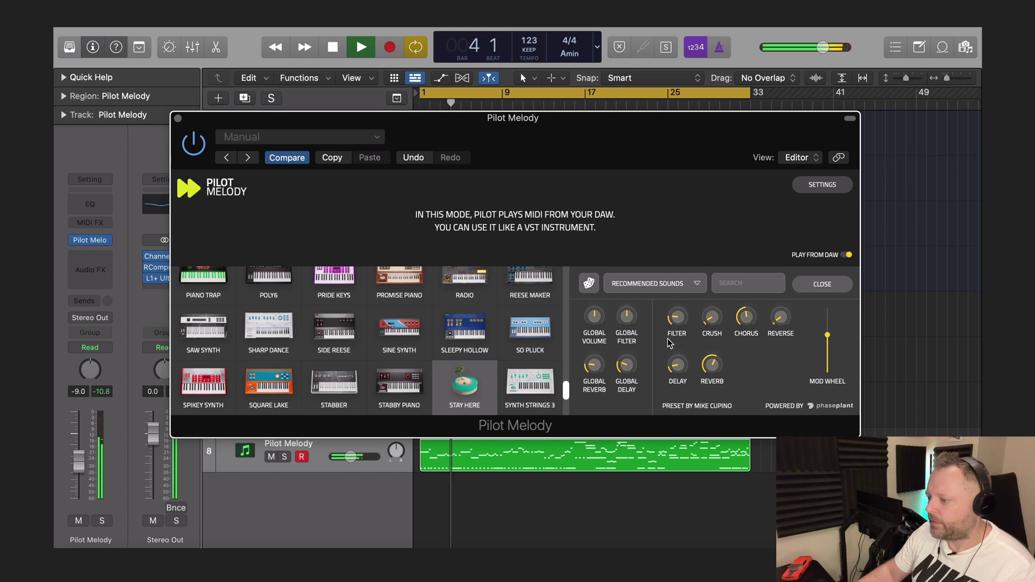
pyautogui.moveTo(675, 324); pyautogui.dragTo(686, 298)
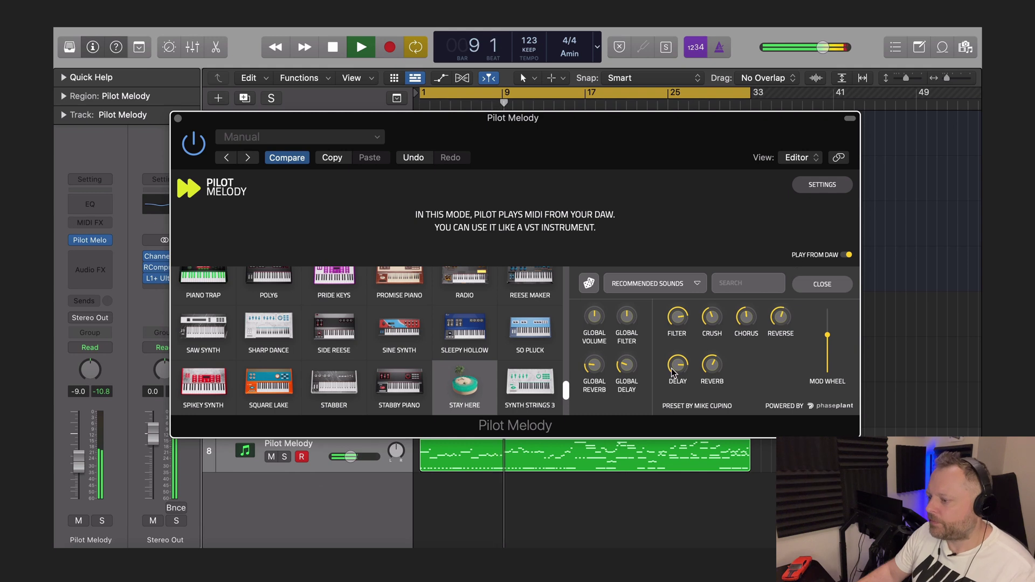
pyautogui.moveTo(774, 322); pyautogui.dragTo(773, 335)
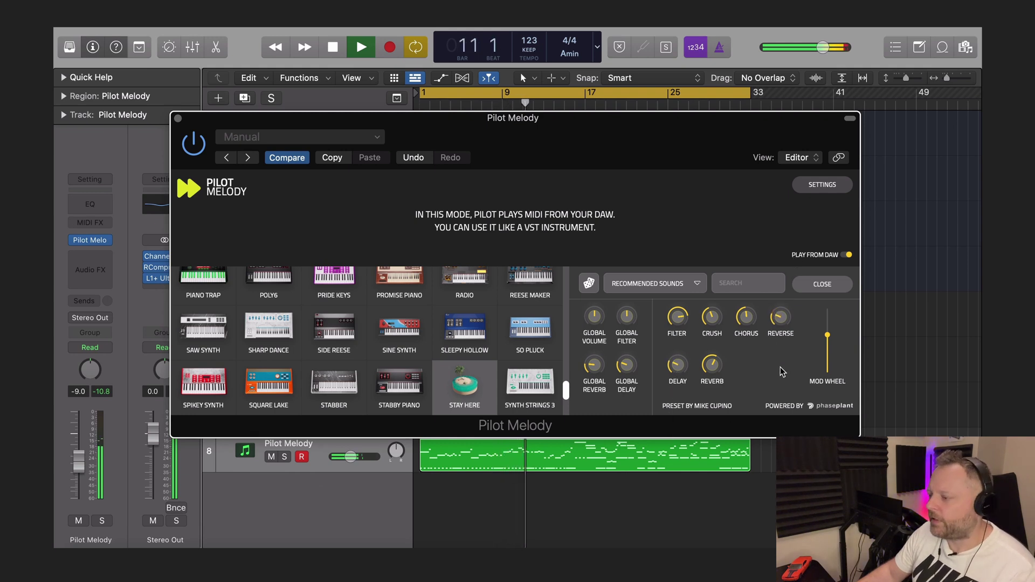
# Reduce Filter, Crush and Reverse, raise Chorus, and lower the Mod Wheel almost to its minimum during playback, ending with playback stopped
pyautogui.moveTo(779, 326); pyautogui.dragTo(749, 302)
pyautogui.moveTo(827, 335); pyautogui.dragTo(826, 343)
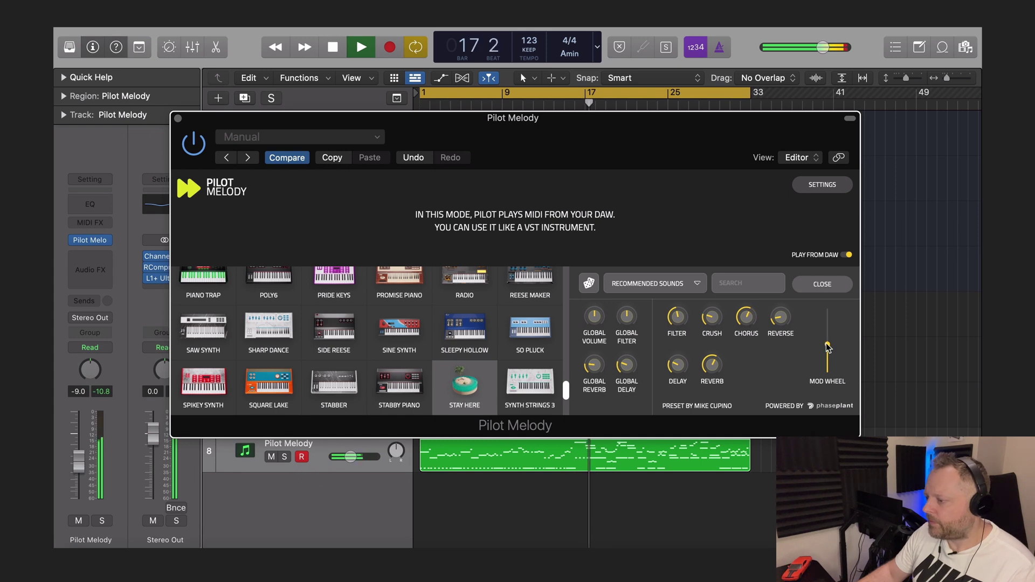
pyautogui.moveTo(825, 348); pyautogui.dragTo(825, 367)
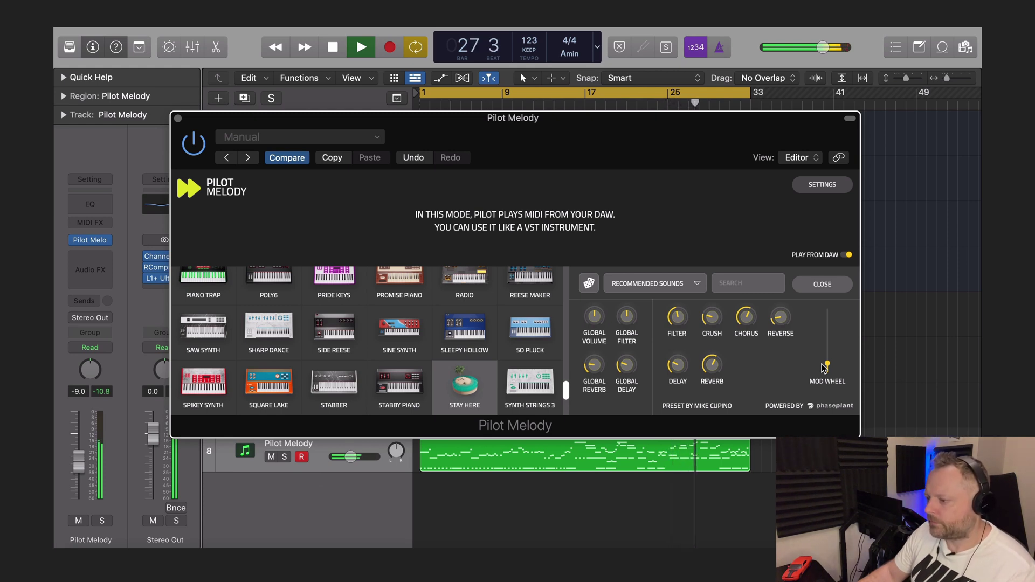
pyautogui.press('space')
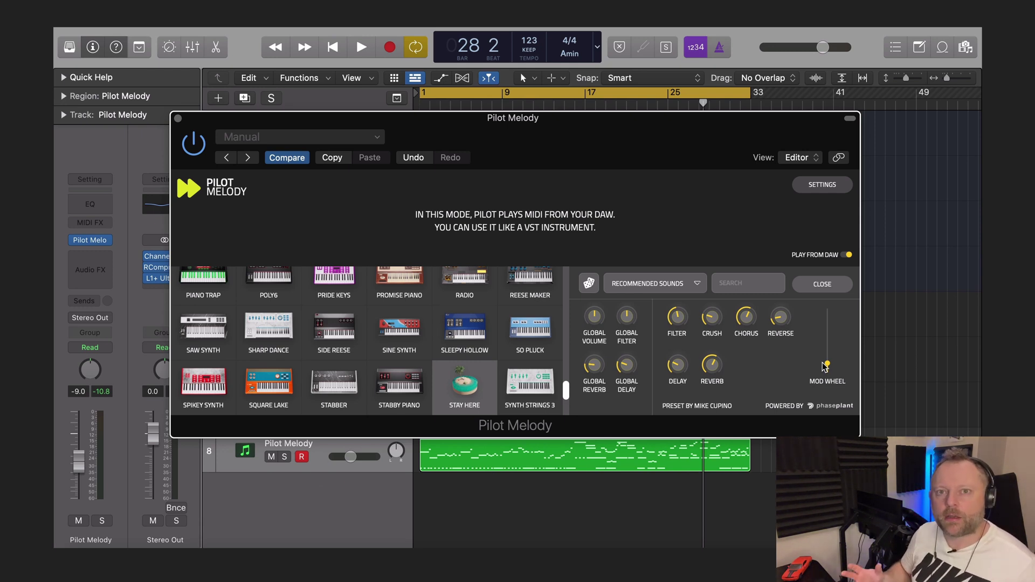
# Listen to the melody with its effects chain through bar 32 in Play From DAW mode and stop playback
pyautogui.click(846, 257)
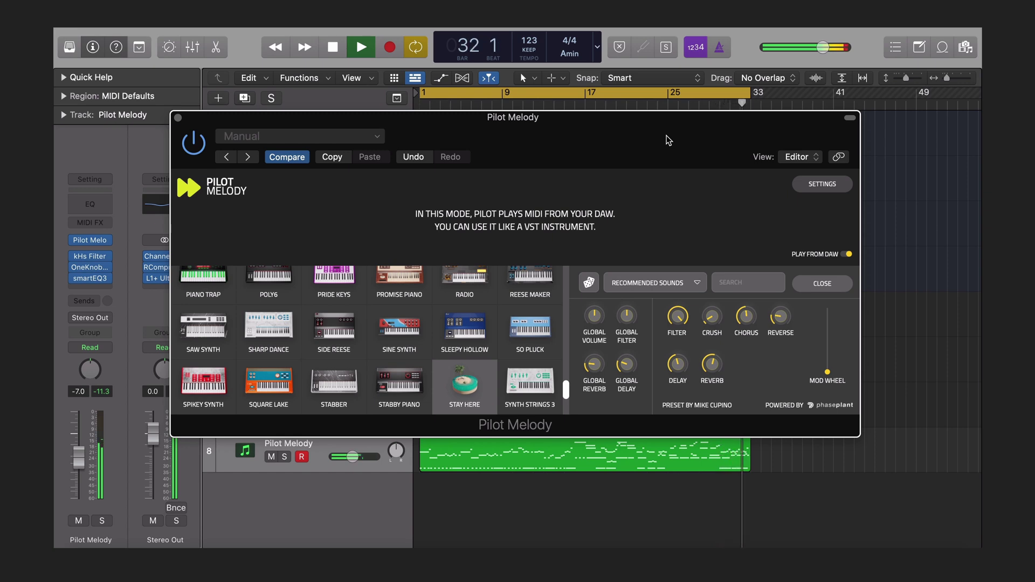
pyautogui.press('space')
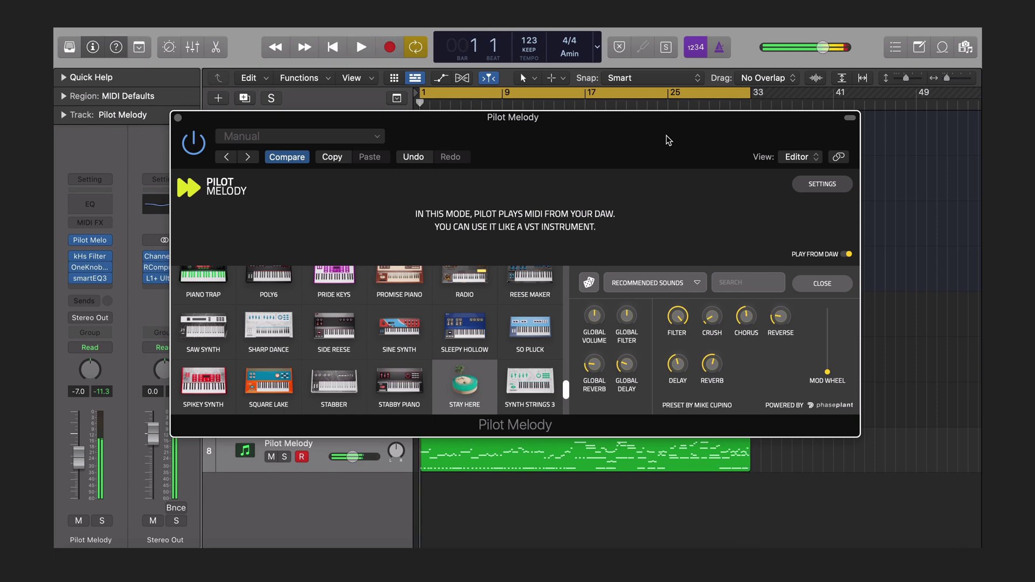